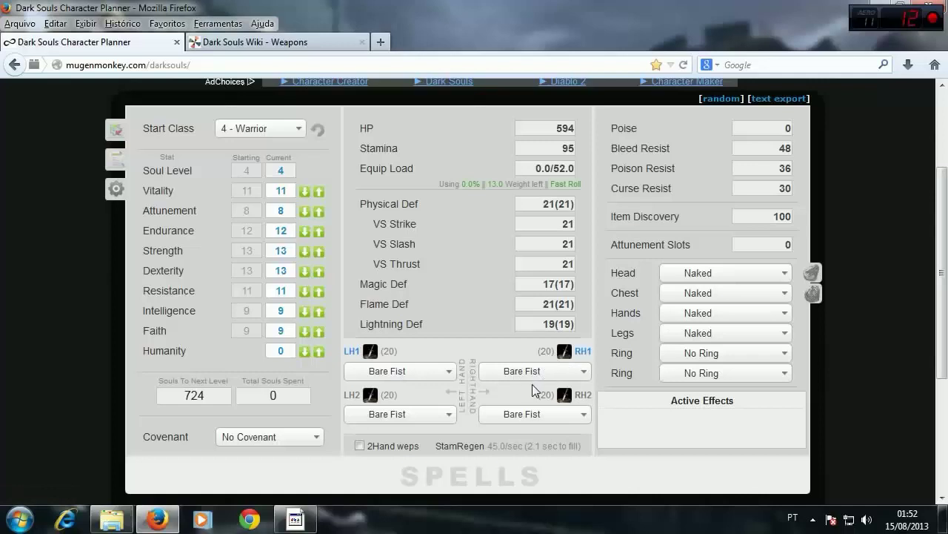
- Briefly check the TeamSpeak voice chat, then return to the planner
{"action": "left_click", "coordinate": [813, 519]}
{"action": "left_click", "coordinate": [788, 444]}
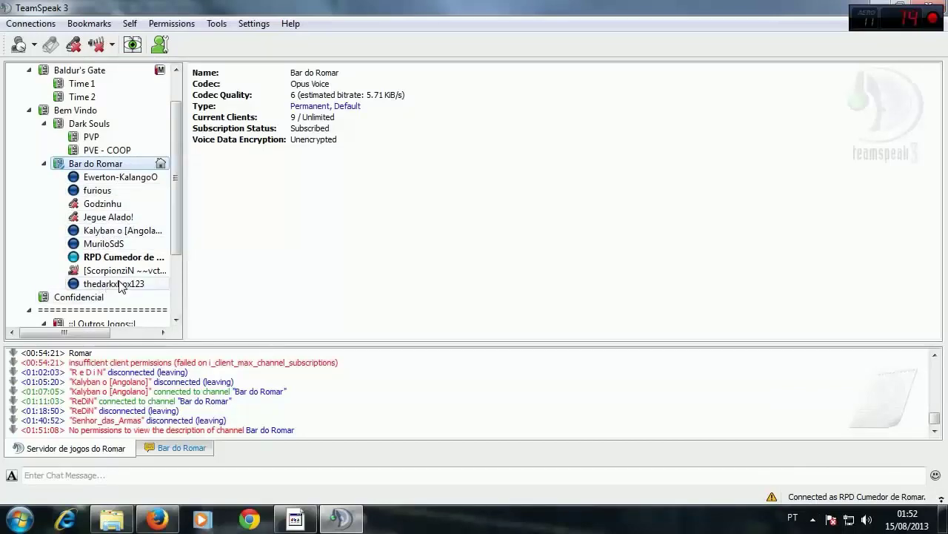
{"action": "left_click", "coordinate": [885, 7]}
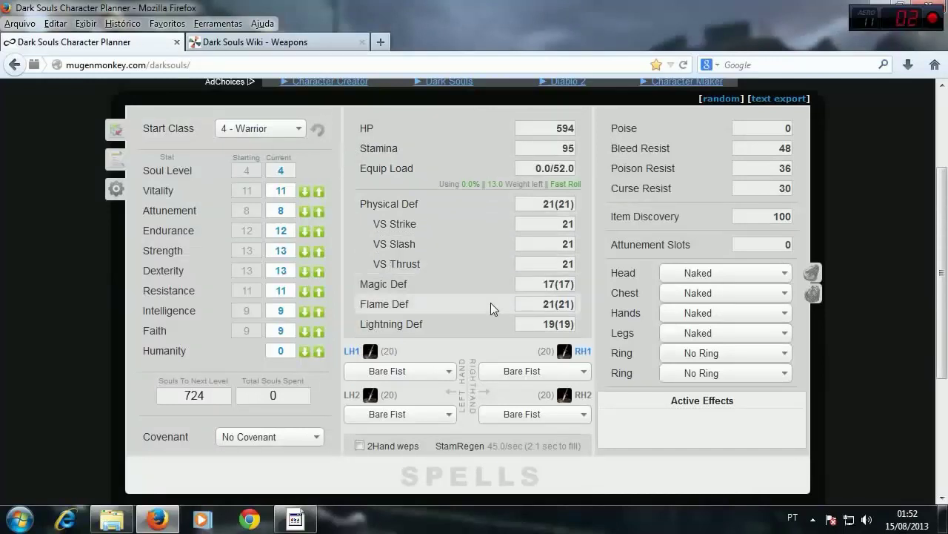
- Equip the Black Bow of Pharis at Normal+15 in the first left-hand slot
{"action": "left_click", "coordinate": [447, 372]}
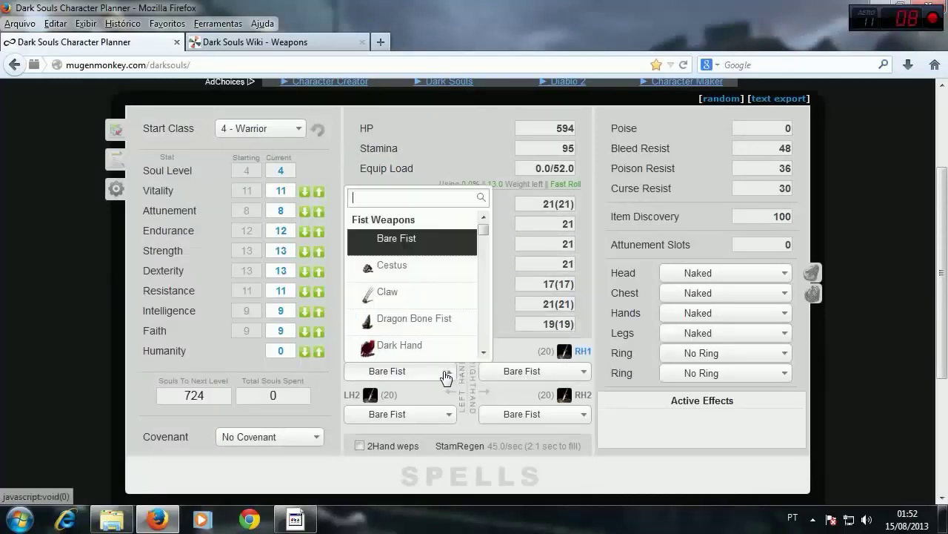
{"action": "left_click_drag", "start_coordinate": [481, 227], "coordinate": [485, 224]}
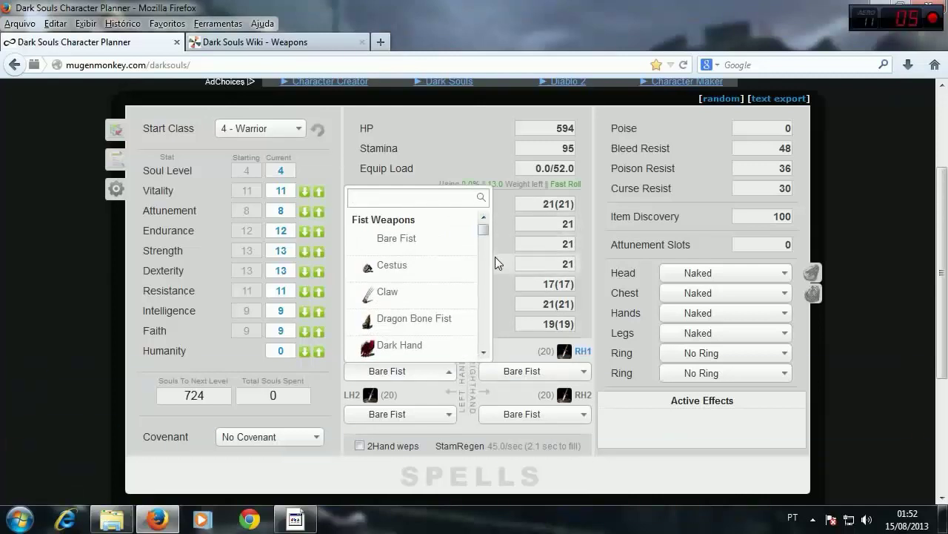
{"action": "left_click", "coordinate": [466, 108]}
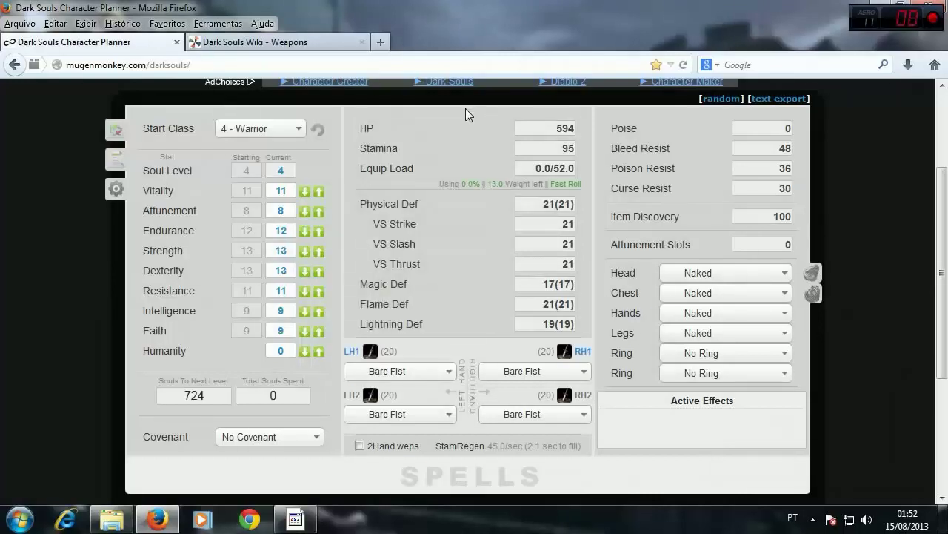
{"action": "left_click", "coordinate": [450, 373]}
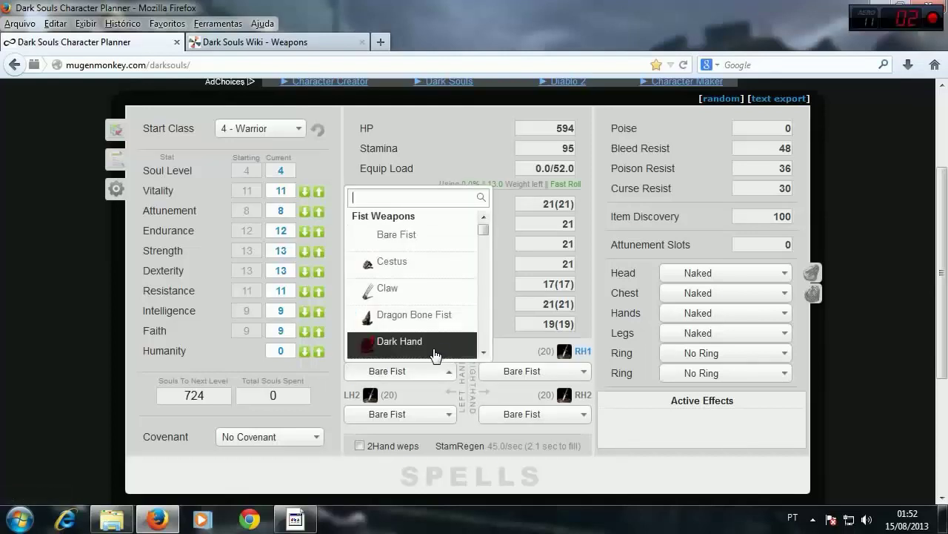
{"action": "type", "text": "b"}
{"action": "scroll", "coordinate": [417, 343], "scroll_direction": "down", "scroll_amount": 2}
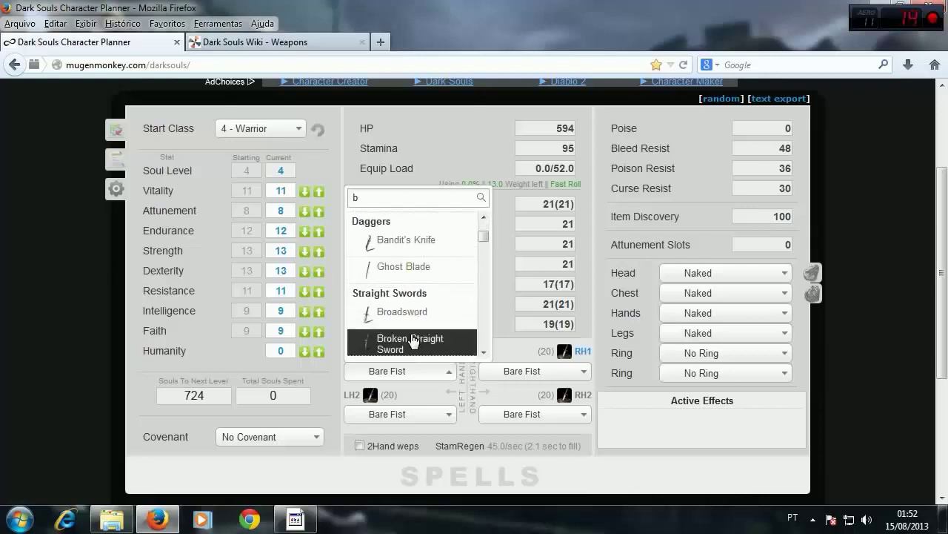
{"action": "type", "text": "o"}
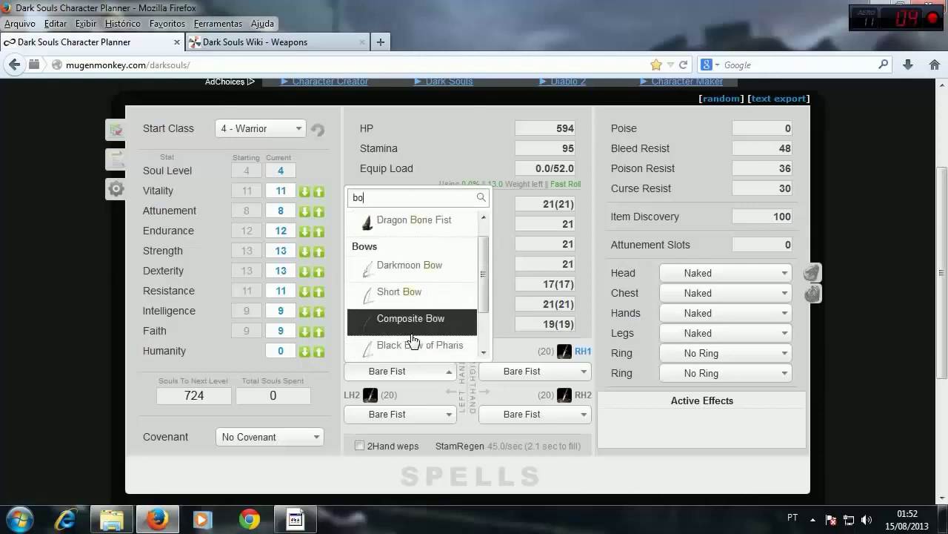
{"action": "type", "text": "w"}
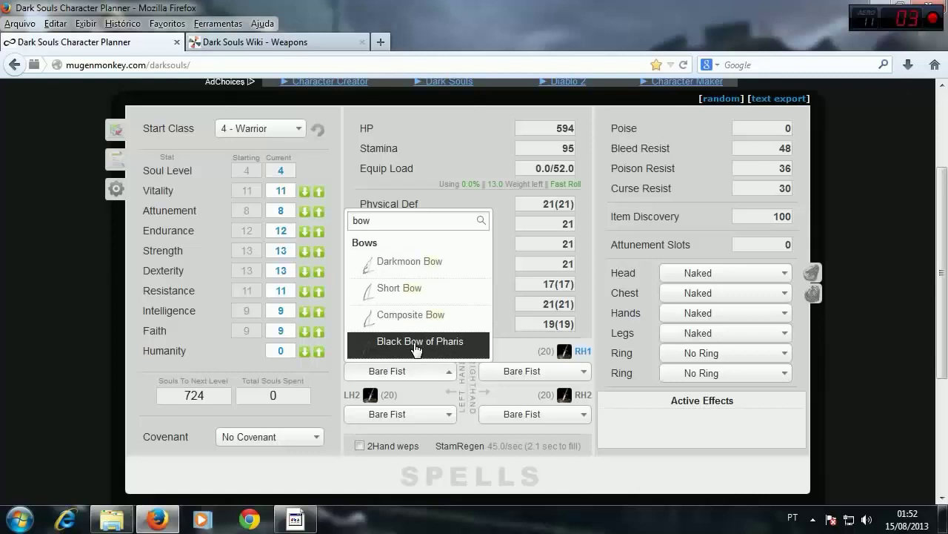
{"action": "left_click", "coordinate": [417, 347]}
{"action": "left_click", "coordinate": [333, 229]}
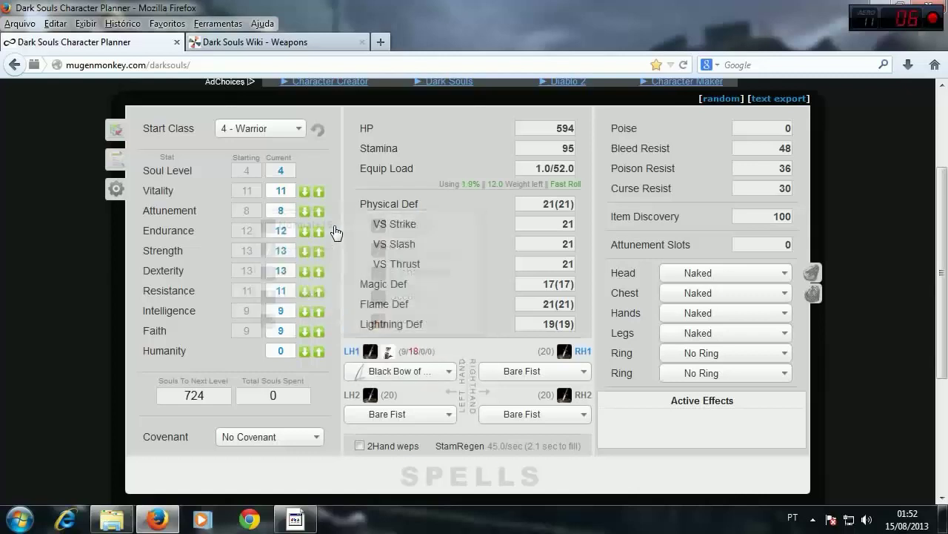
- Equip the Composite Bow at Normal+15 in the first right-hand slot
{"action": "left_click", "coordinate": [560, 373]}
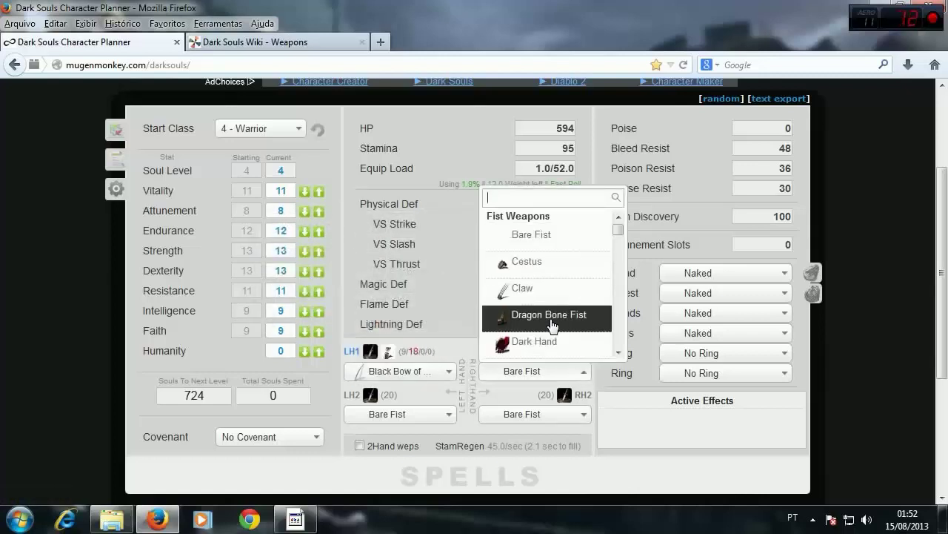
{"action": "type", "text": "bo"}
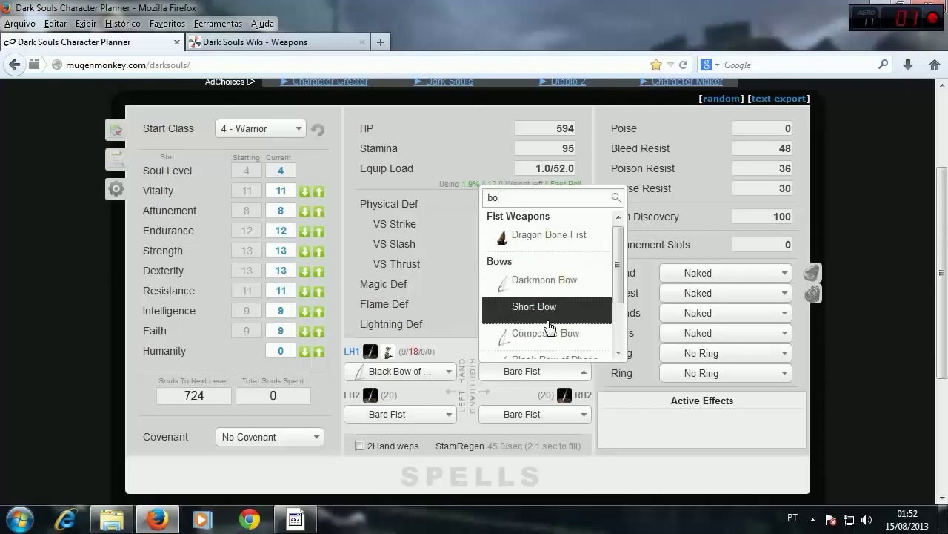
{"action": "scroll", "coordinate": [555, 338], "scroll_direction": "down", "scroll_amount": 1}
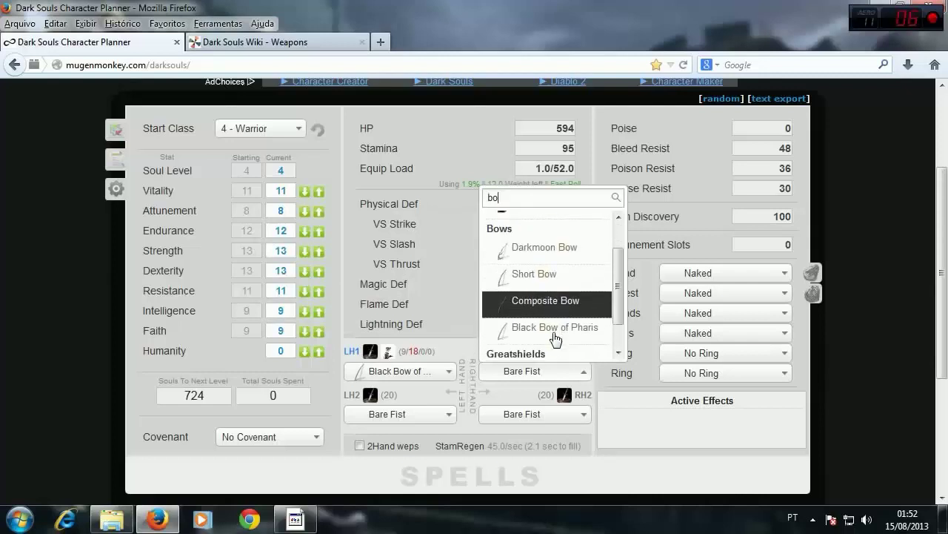
{"action": "left_click", "coordinate": [546, 303]}
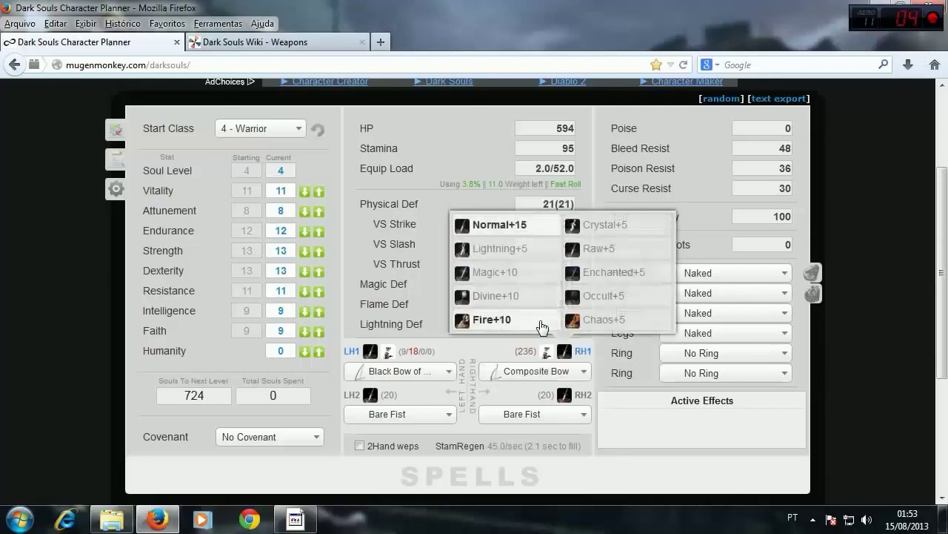
{"action": "left_click", "coordinate": [501, 224]}
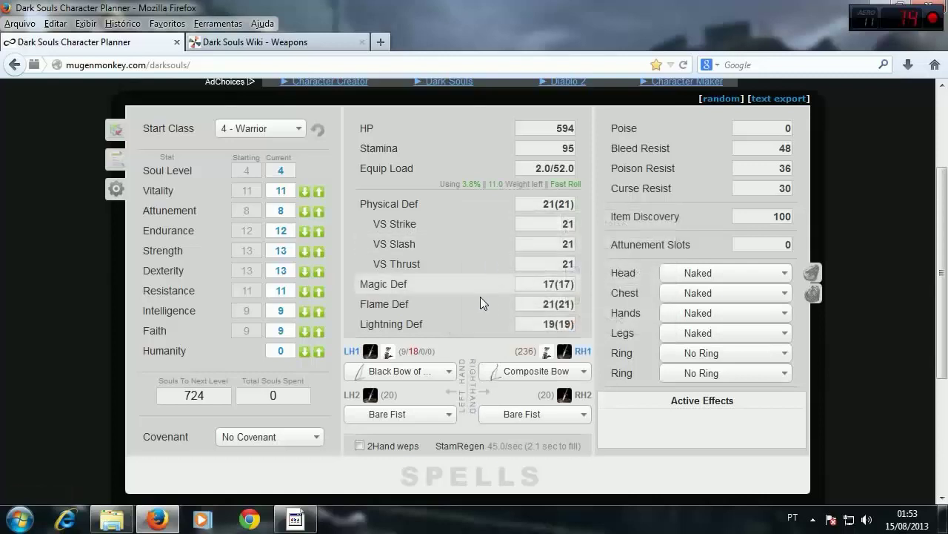
- Put a Longbow in LH2 and a Short Bow in RH2, both Normal+15
{"action": "left_click", "coordinate": [452, 415]}
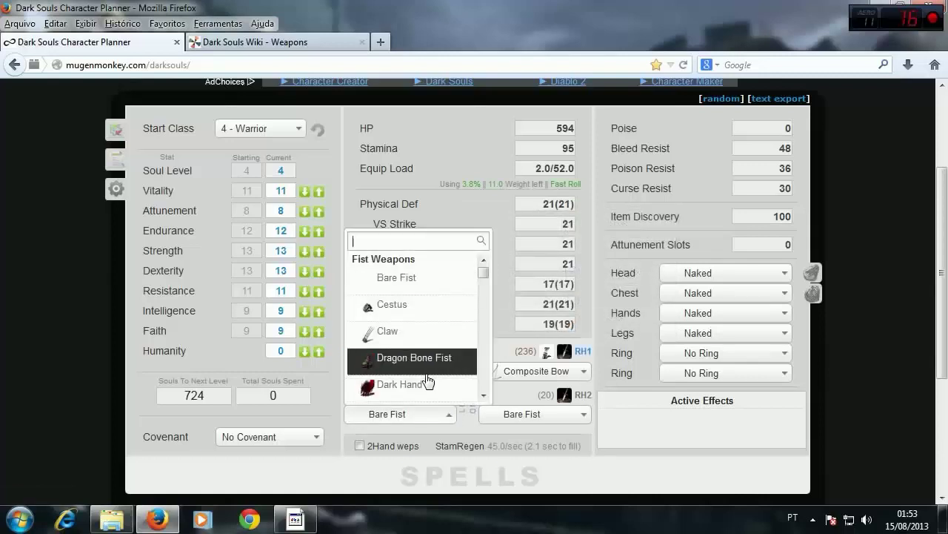
{"action": "type", "text": "lo"}
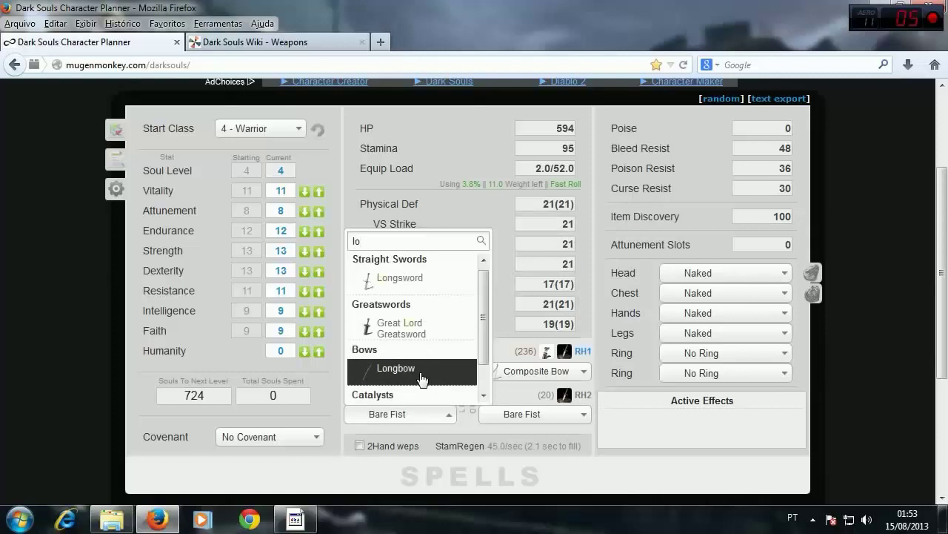
{"action": "left_click", "coordinate": [417, 377]}
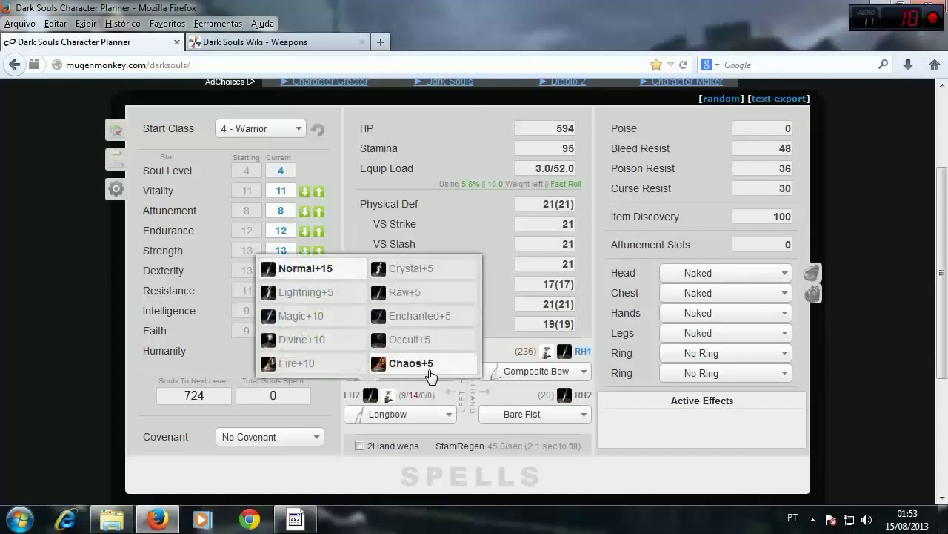
{"action": "left_click", "coordinate": [324, 276]}
{"action": "left_click", "coordinate": [528, 415]}
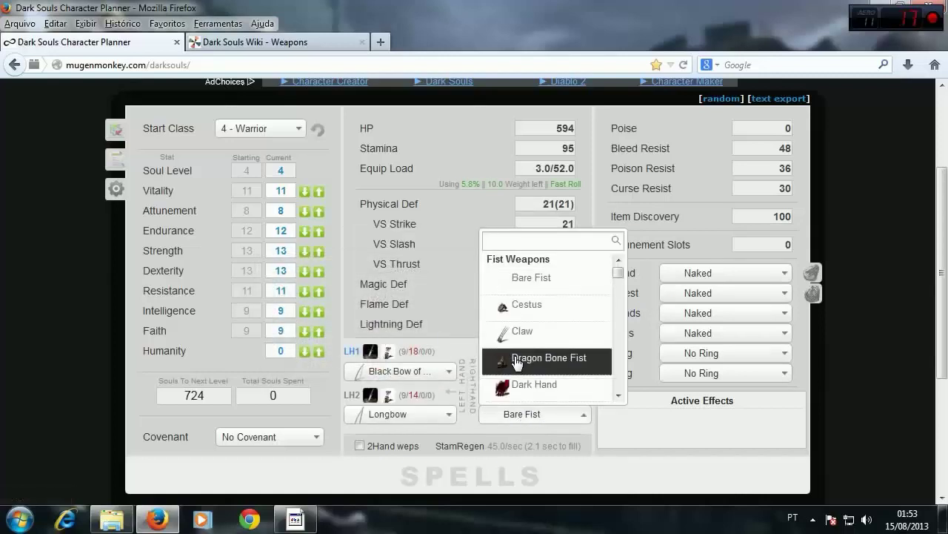
{"action": "type", "text": "sh"}
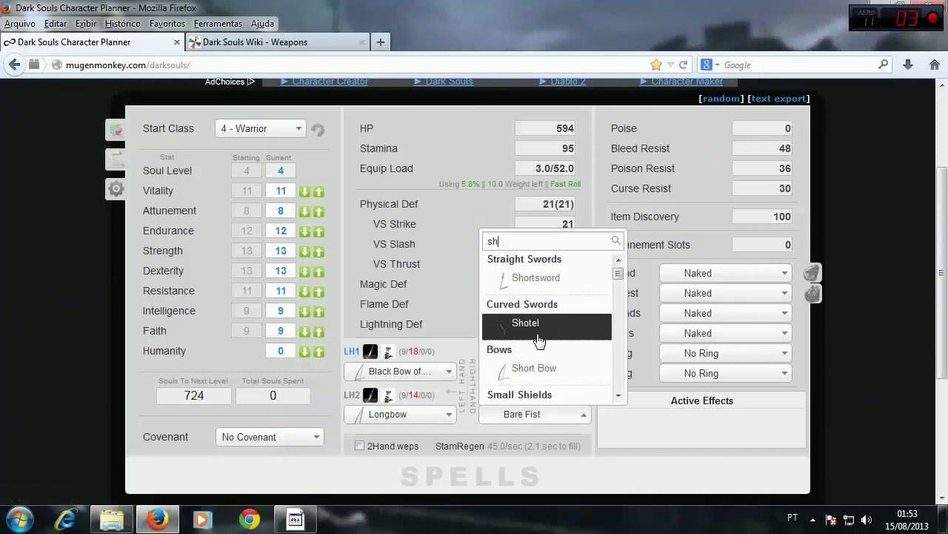
{"action": "left_click", "coordinate": [538, 369]}
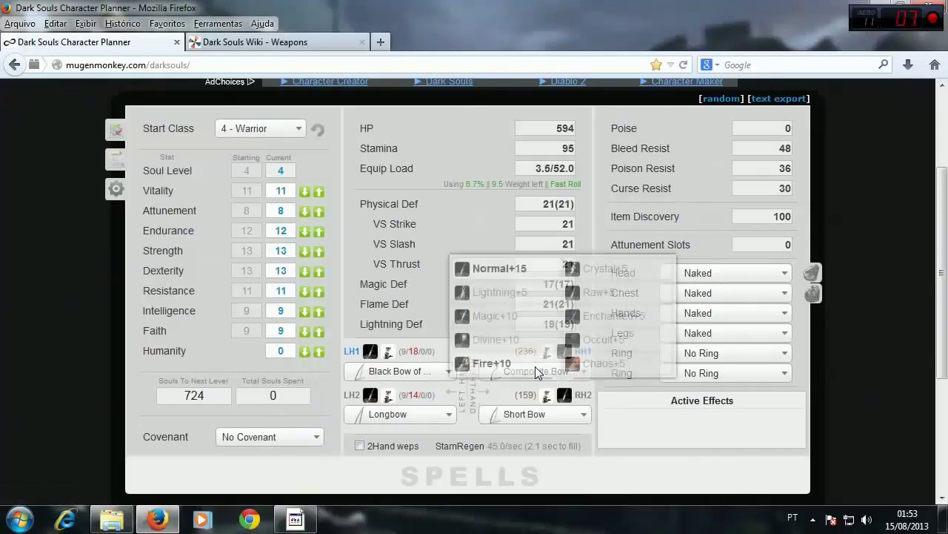
{"action": "left_click", "coordinate": [509, 269]}
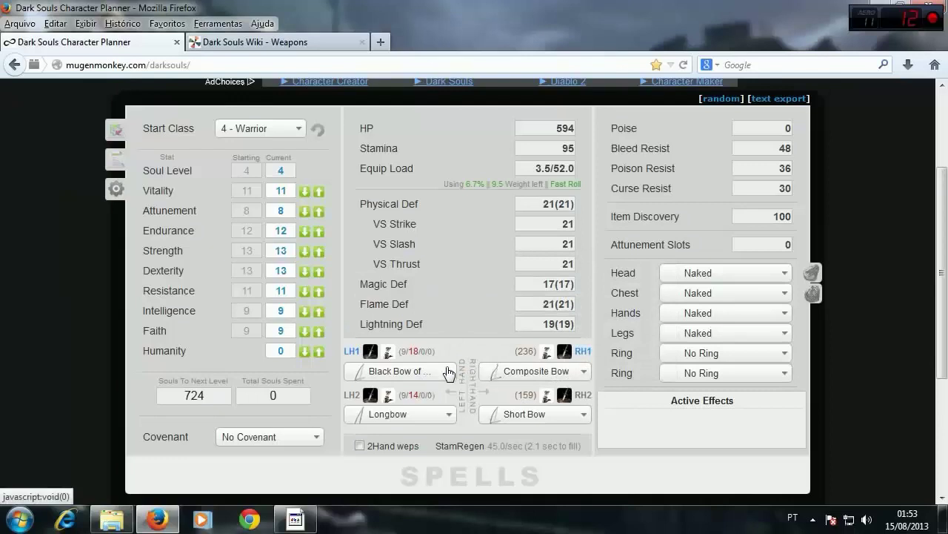
- Load Large Arrows into the Black Bow, Composite Bow, Short Bow and Longbow
{"action": "left_click", "coordinate": [387, 355]}
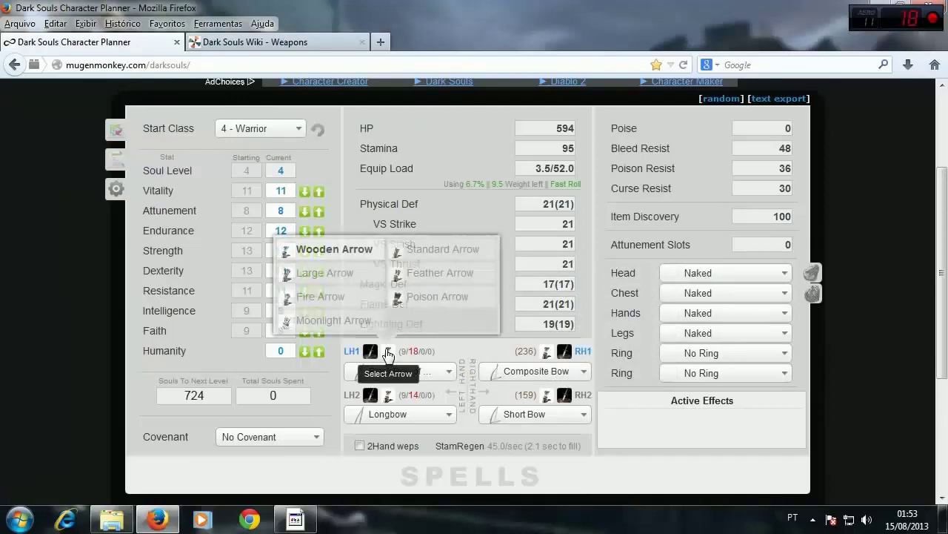
{"action": "left_click", "coordinate": [331, 276]}
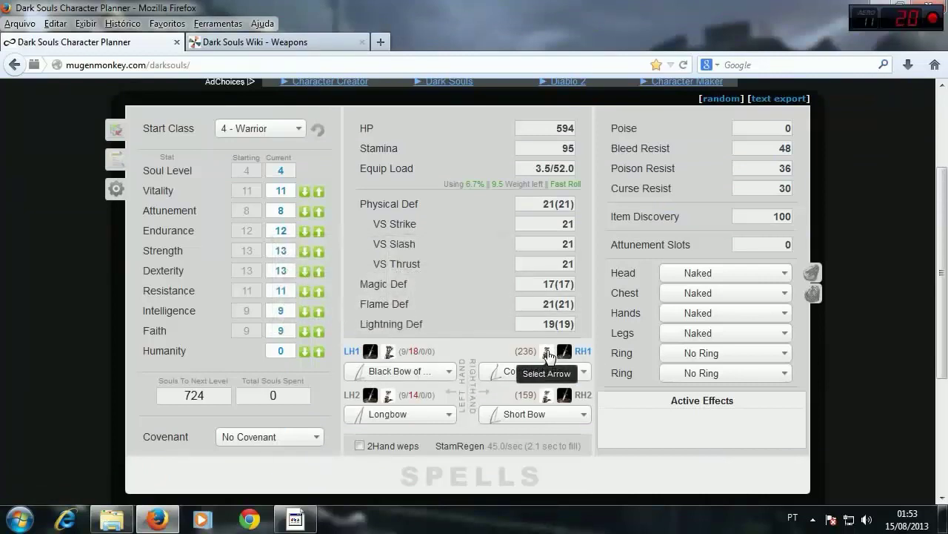
{"action": "left_click", "coordinate": [546, 351]}
{"action": "left_click", "coordinate": [494, 287]}
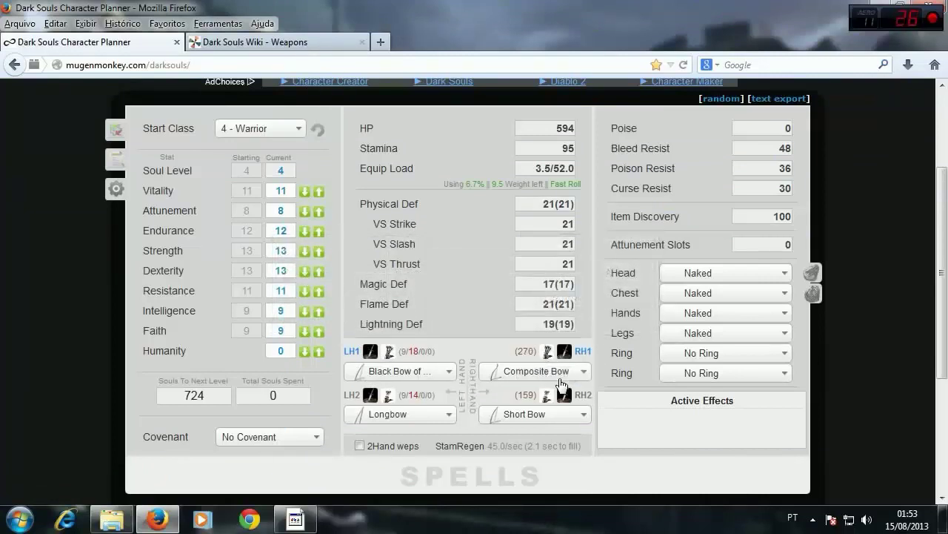
{"action": "left_click", "coordinate": [547, 394]}
{"action": "left_click", "coordinate": [492, 318]}
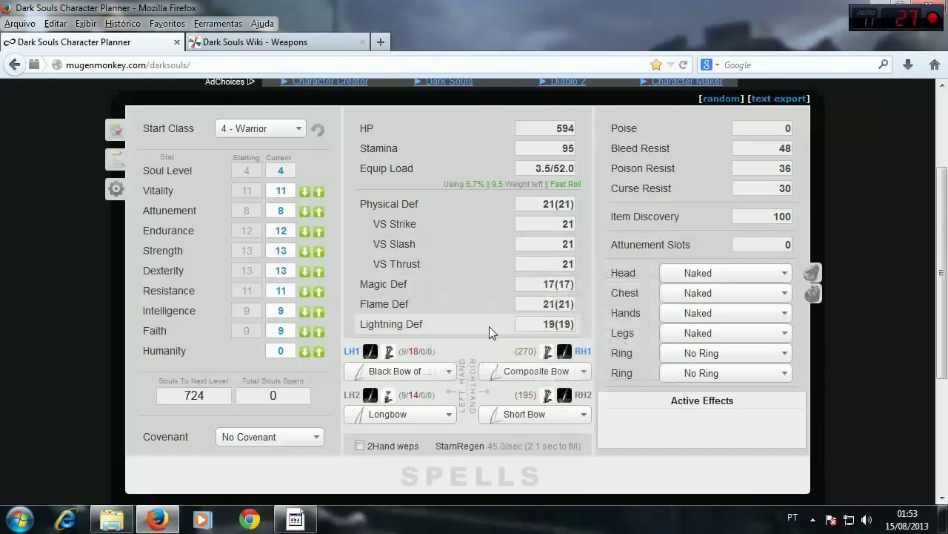
{"action": "left_click", "coordinate": [389, 394]}
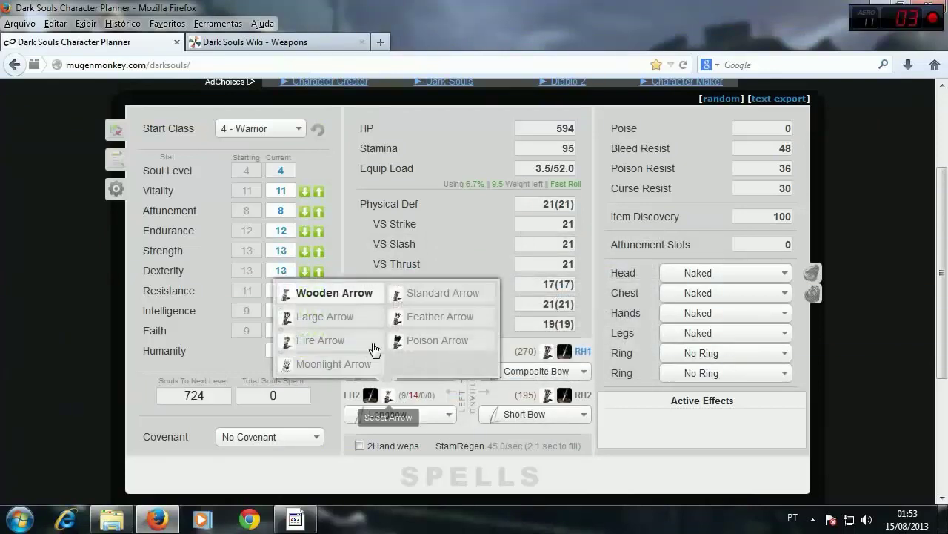
{"action": "left_click", "coordinate": [350, 325]}
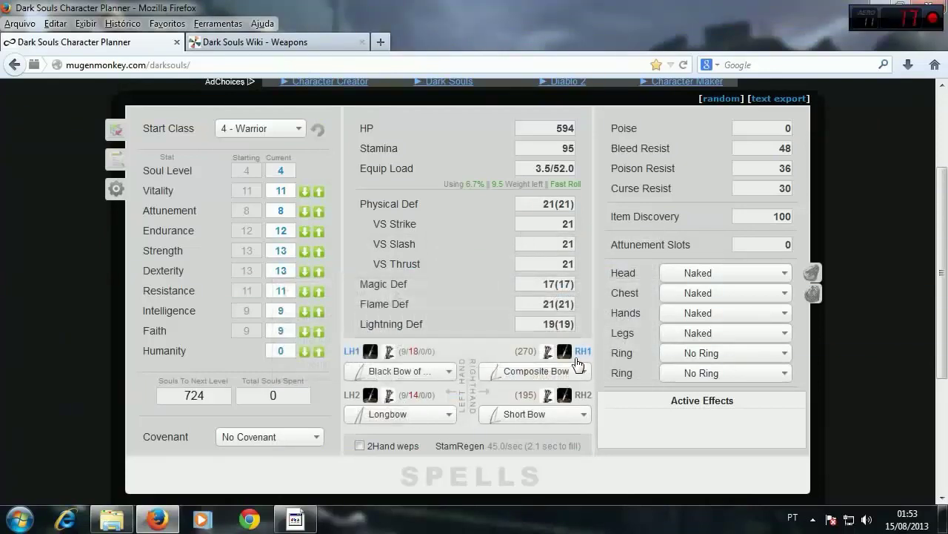
{"action": "left_click", "coordinate": [300, 130]}
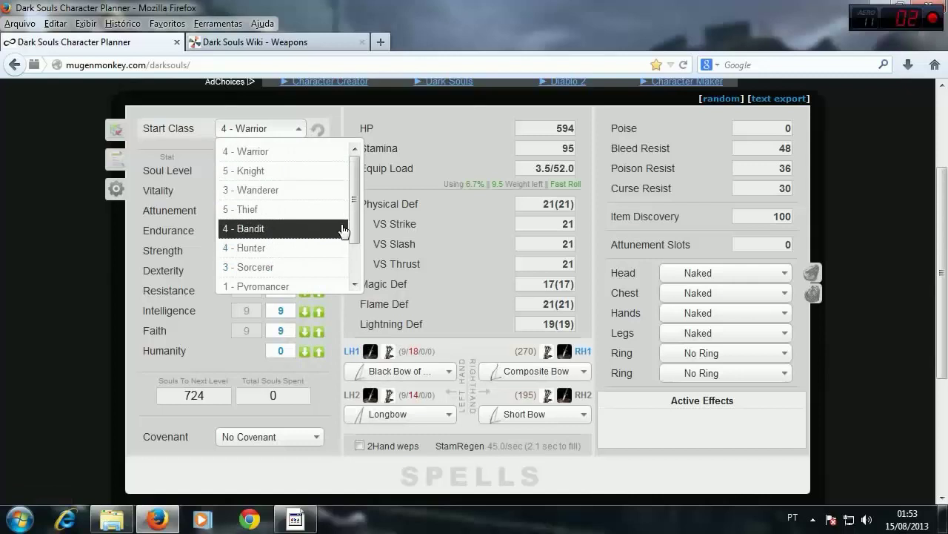
- Choose 4 - Hunter as the starting class
{"action": "left_click", "coordinate": [280, 251]}
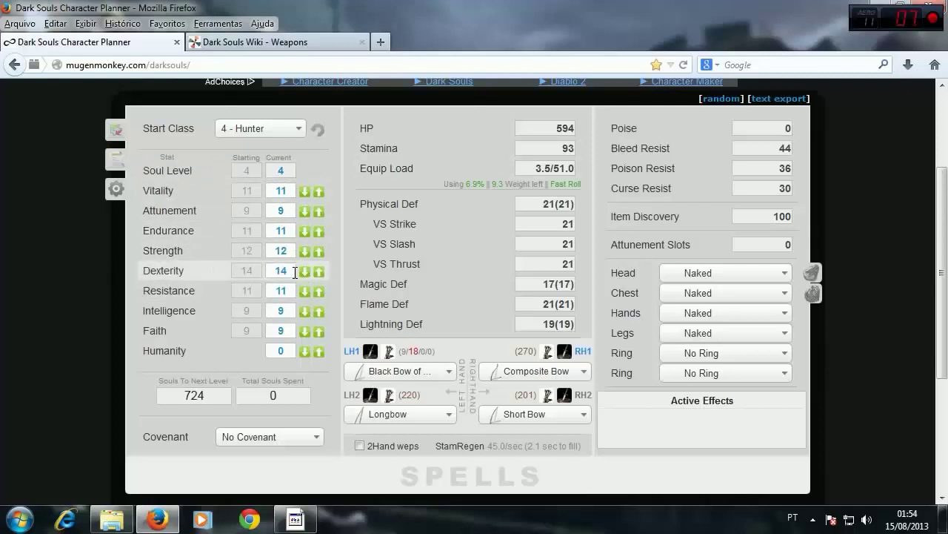
- Enter 50 for Dexterity, test its down and up arrows, and end at 50
{"action": "left_click_drag", "start_coordinate": [265, 270], "coordinate": [303, 270]}
{"action": "type", "text": "50"}
{"action": "key", "text": "Return"}
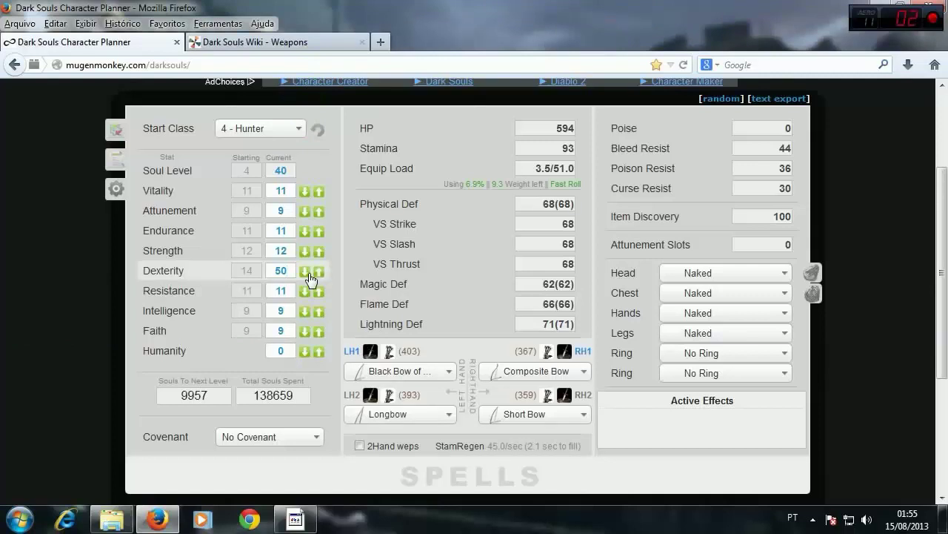
{"action": "left_click", "coordinate": [304, 272]}
{"action": "left_click", "coordinate": [304, 273]}
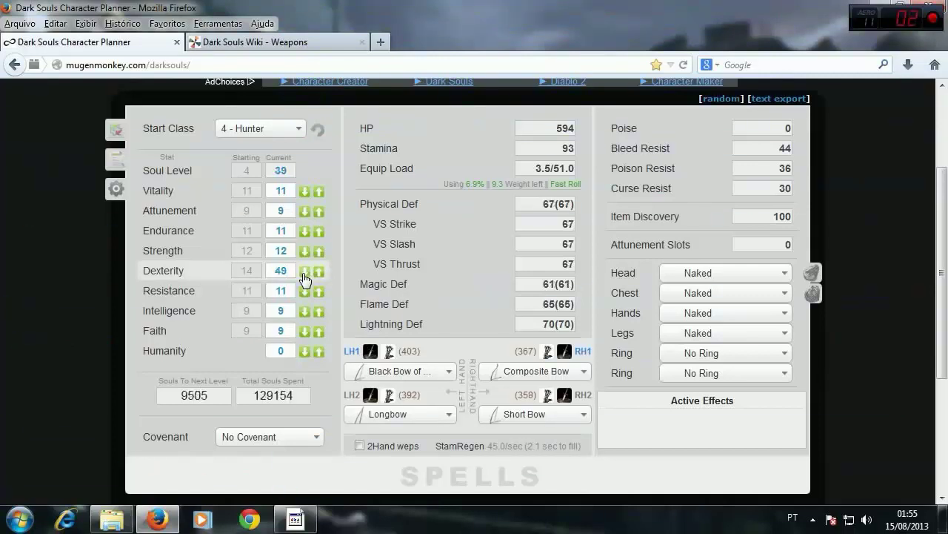
{"action": "left_click", "coordinate": [304, 273]}
{"action": "left_click", "coordinate": [304, 273]}
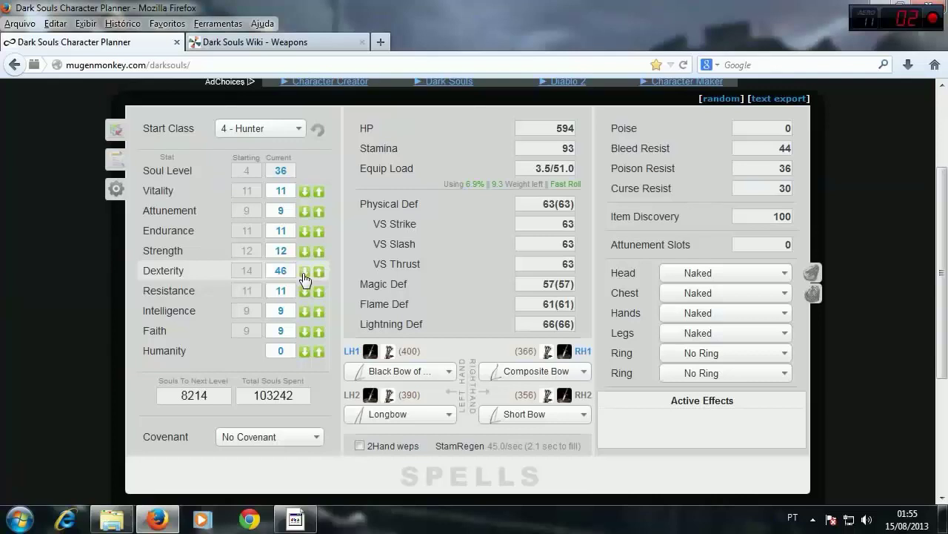
{"action": "left_click", "coordinate": [304, 273]}
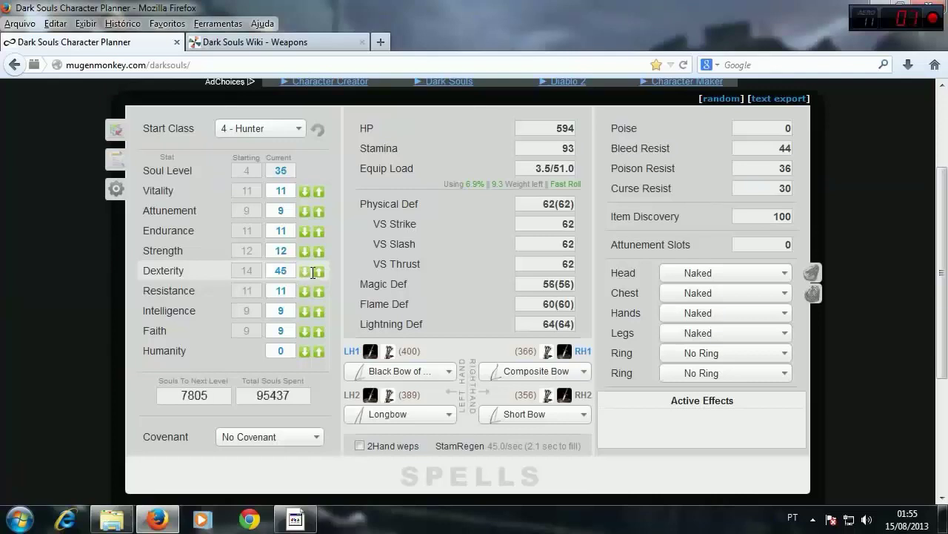
{"action": "left_click", "coordinate": [319, 275]}
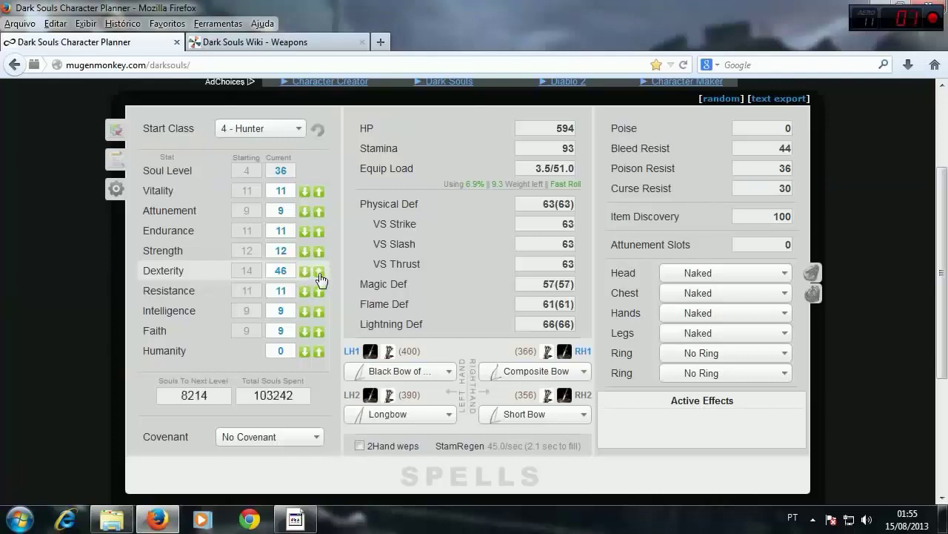
{"action": "left_click", "coordinate": [318, 274]}
{"action": "left_click", "coordinate": [318, 274]}
{"action": "left_click", "coordinate": [319, 274]}
{"action": "left_click", "coordinate": [318, 274]}
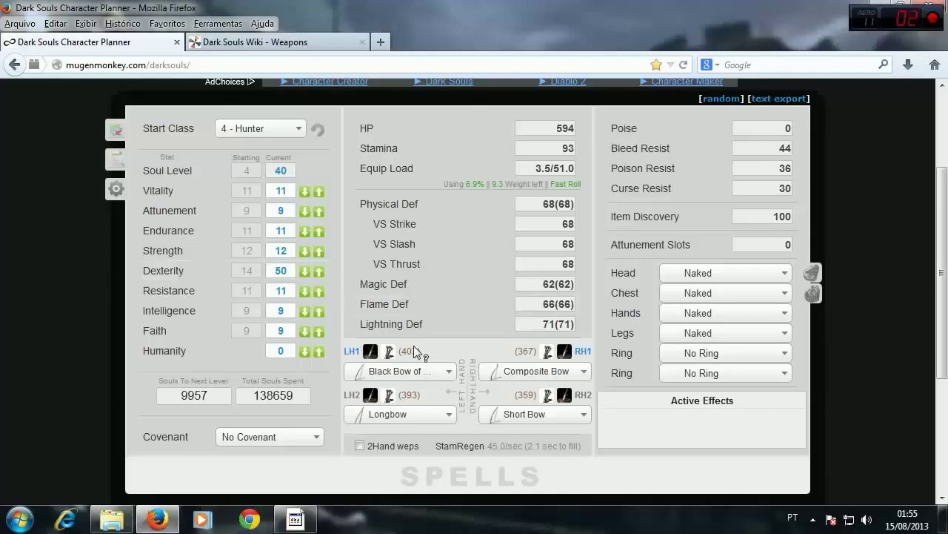
- Inspect the attack ratings of all four bows, then switch to the Dark Souls Wiki Weapons page
{"action": "mouse_move", "coordinate": [419, 353]}
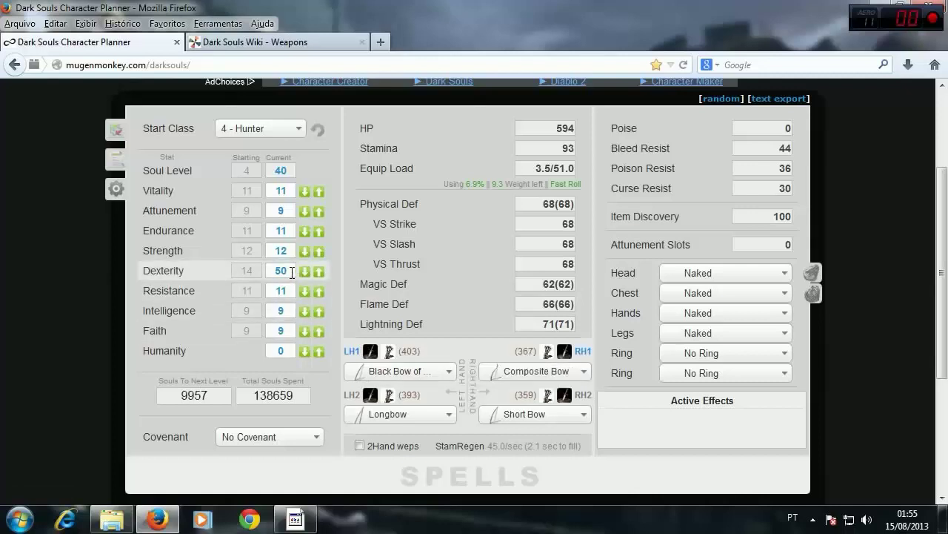
{"action": "mouse_move", "coordinate": [522, 351]}
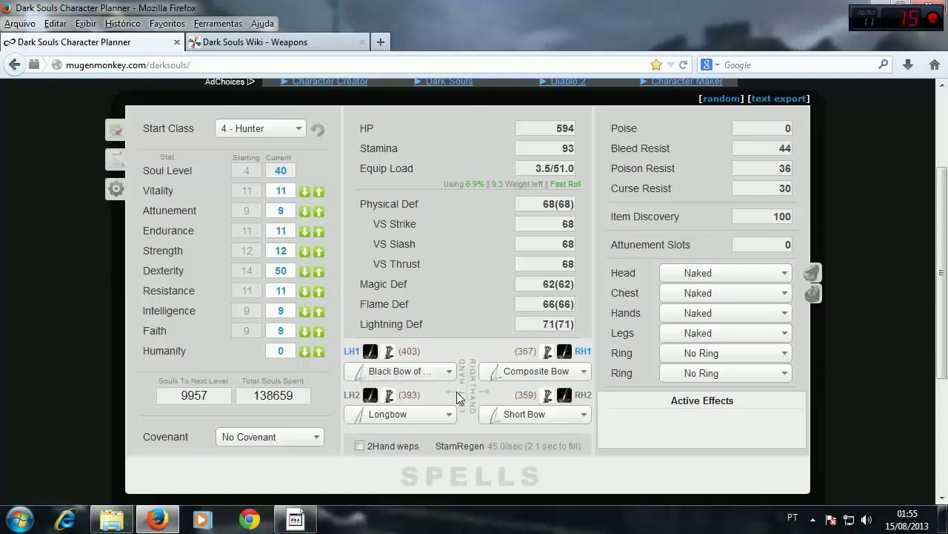
{"action": "mouse_move", "coordinate": [411, 403]}
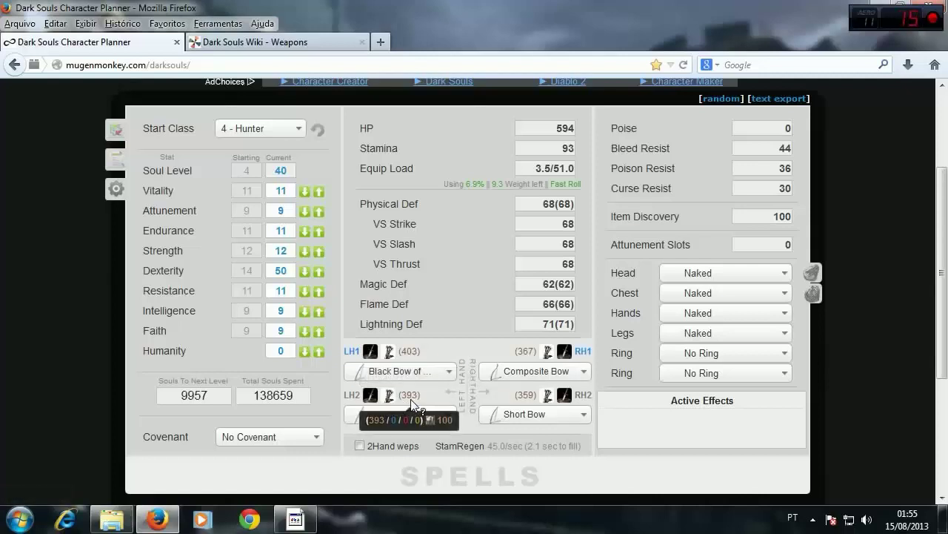
{"action": "mouse_move", "coordinate": [537, 404]}
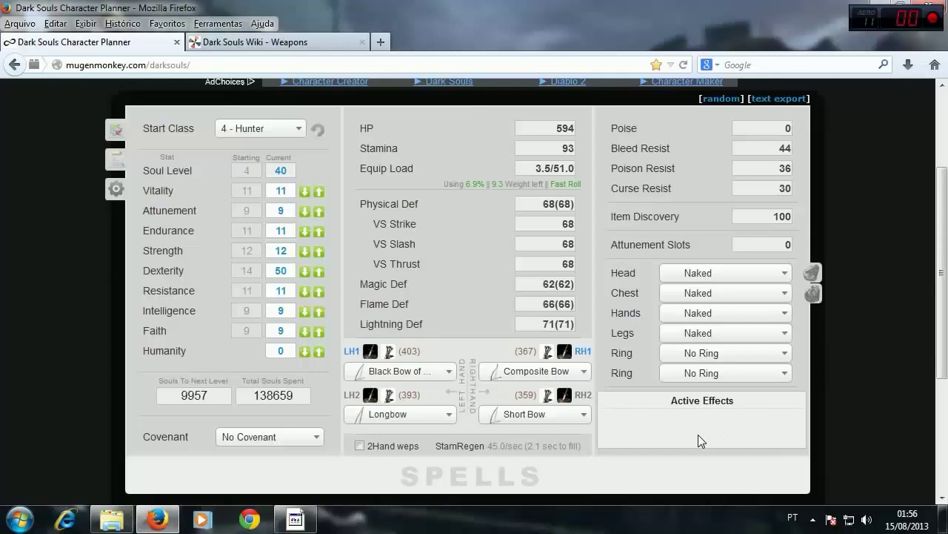
{"action": "left_click", "coordinate": [270, 42]}
{"action": "scroll", "coordinate": [432, 374], "scroll_direction": "down", "scroll_amount": 3}
- Scroll the Weapons page down to the Bows table listing Black Bow of Pharis and Composite Bow
{"action": "scroll", "coordinate": [432, 377], "scroll_direction": "down", "scroll_amount": 5}
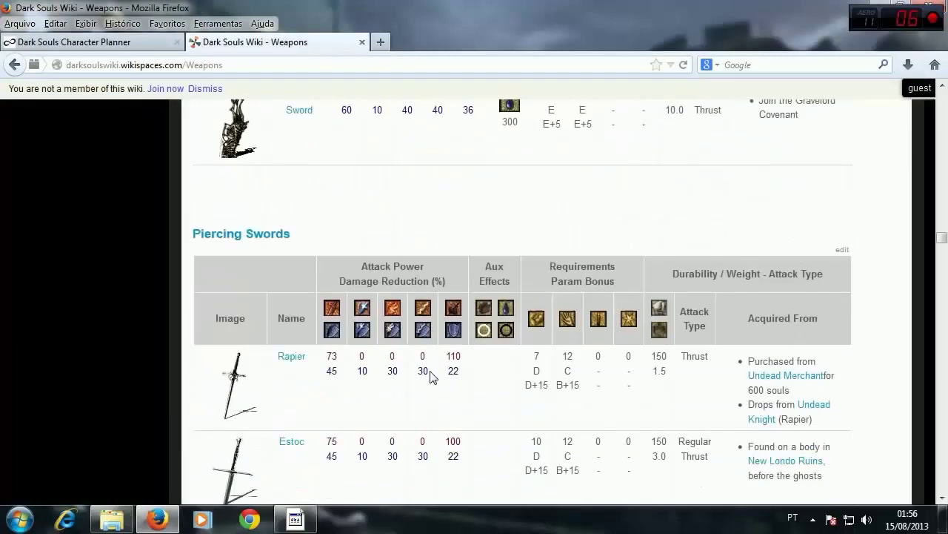
{"action": "scroll", "coordinate": [432, 385], "scroll_direction": "down", "scroll_amount": 5}
{"action": "scroll", "coordinate": [434, 381], "scroll_direction": "down", "scroll_amount": 5}
{"action": "scroll", "coordinate": [436, 386], "scroll_direction": "down", "scroll_amount": 5}
{"action": "scroll", "coordinate": [437, 389], "scroll_direction": "down", "scroll_amount": 5}
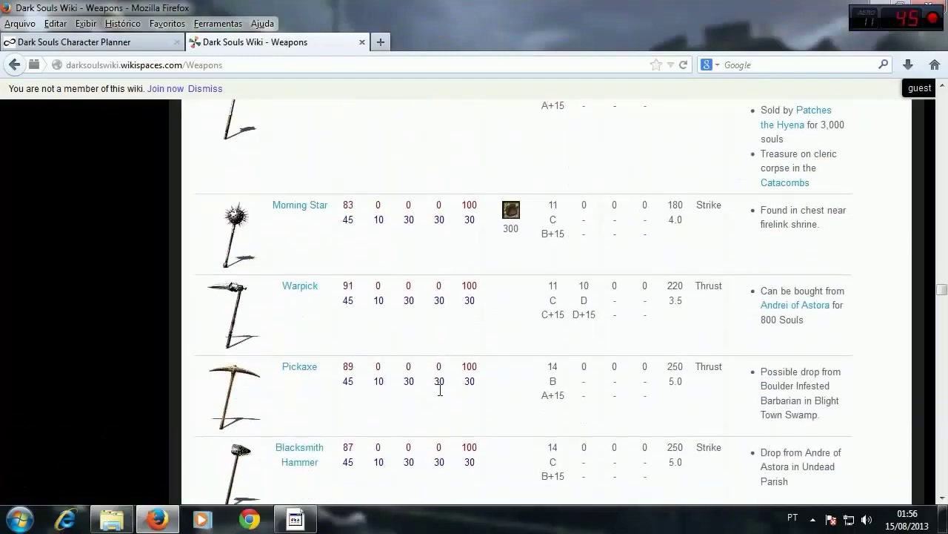
{"action": "scroll", "coordinate": [438, 392], "scroll_direction": "down", "scroll_amount": 5}
{"action": "scroll", "coordinate": [441, 398], "scroll_direction": "down", "scroll_amount": 5}
{"action": "scroll", "coordinate": [442, 399], "scroll_direction": "down", "scroll_amount": 5}
{"action": "scroll", "coordinate": [442, 400], "scroll_direction": "down", "scroll_amount": 5}
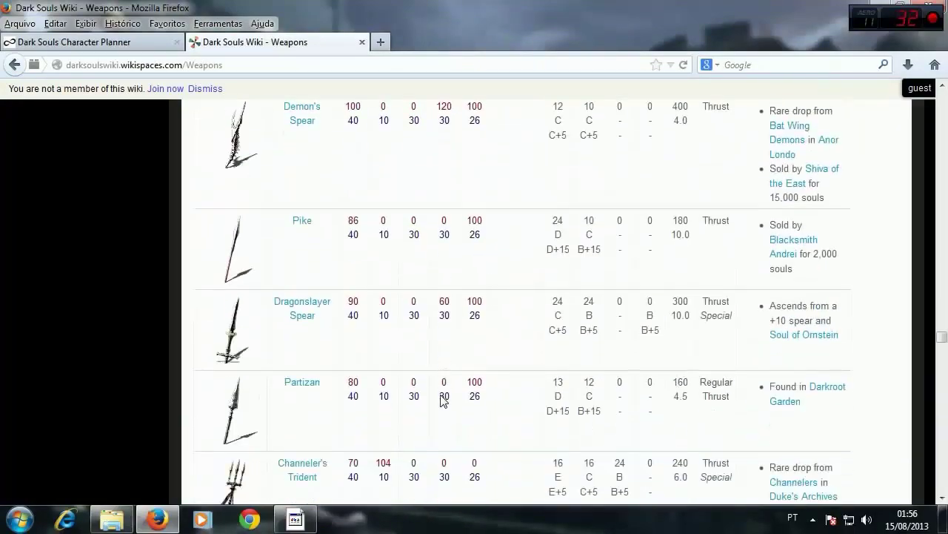
{"action": "scroll", "coordinate": [443, 400], "scroll_direction": "down", "scroll_amount": 5}
{"action": "scroll", "coordinate": [440, 401], "scroll_direction": "down", "scroll_amount": 5}
{"action": "scroll", "coordinate": [441, 403], "scroll_direction": "down", "scroll_amount": 5}
{"action": "scroll", "coordinate": [441, 404], "scroll_direction": "down", "scroll_amount": 5}
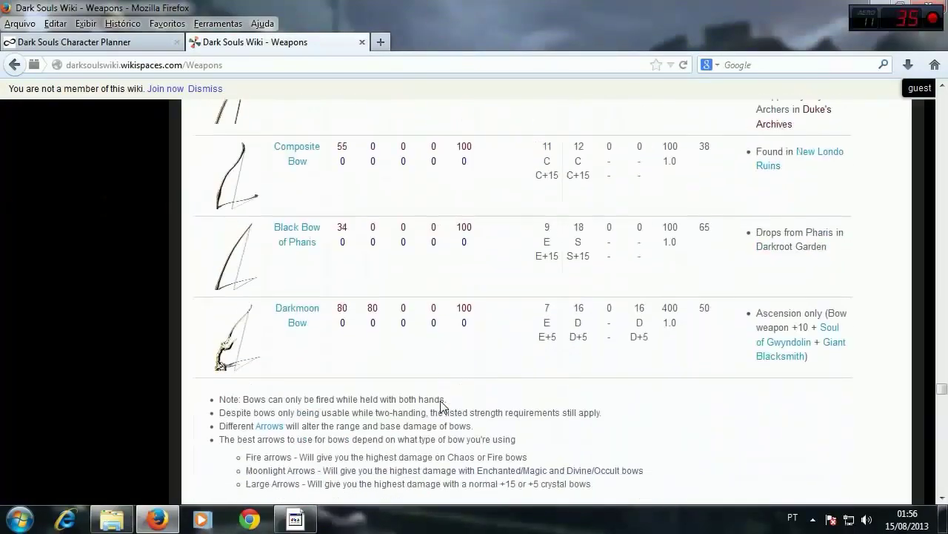
{"action": "scroll", "coordinate": [442, 406], "scroll_direction": "down", "scroll_amount": 5}
{"action": "scroll", "coordinate": [440, 405], "scroll_direction": "up", "scroll_amount": 3}
{"action": "scroll", "coordinate": [440, 405], "scroll_direction": "up", "scroll_amount": 1}
{"action": "scroll", "coordinate": [441, 405], "scroll_direction": "up", "scroll_amount": 2}
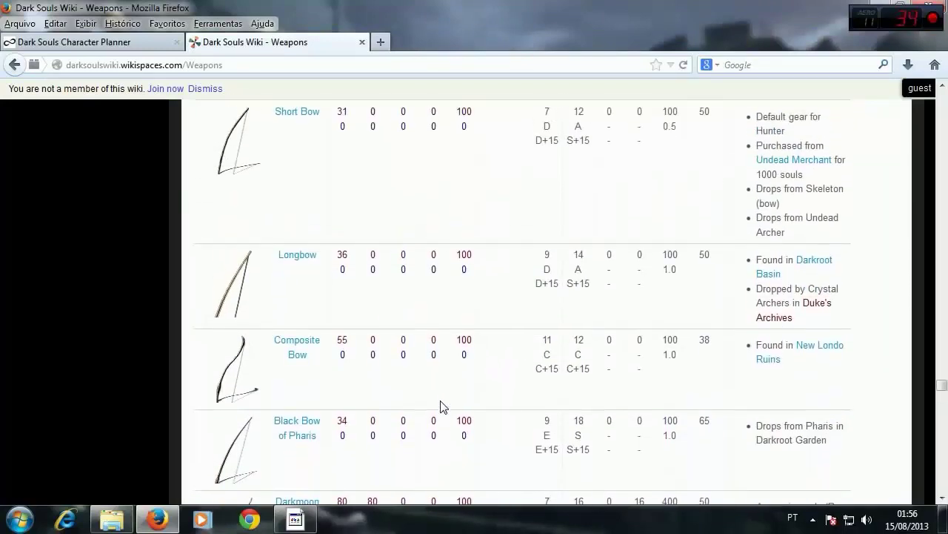
{"action": "scroll", "coordinate": [442, 406], "scroll_direction": "down", "scroll_amount": 1}
{"action": "scroll", "coordinate": [444, 406], "scroll_direction": "down", "scroll_amount": 1}
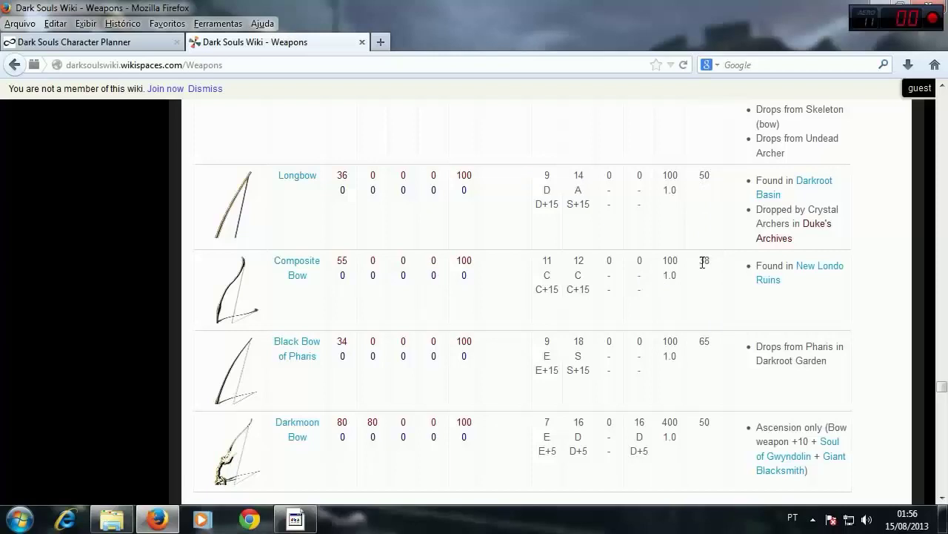
- Switch back to the Dark Souls Character Planner tab showing the Hunter build
{"action": "left_click", "coordinate": [134, 41]}
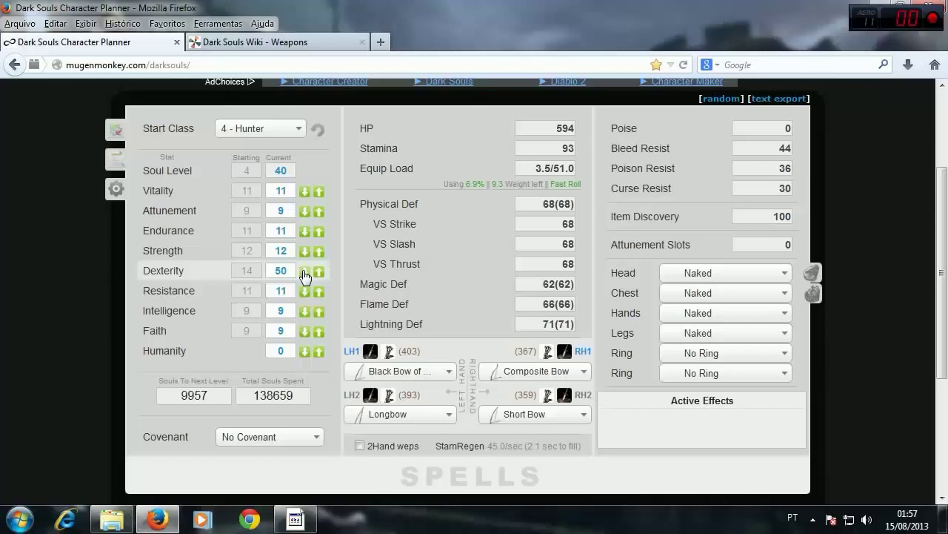
- Enter Strength 22 and Dexterity 36, then raise Strength to 26
{"action": "left_click_drag", "start_coordinate": [273, 250], "coordinate": [287, 249]}
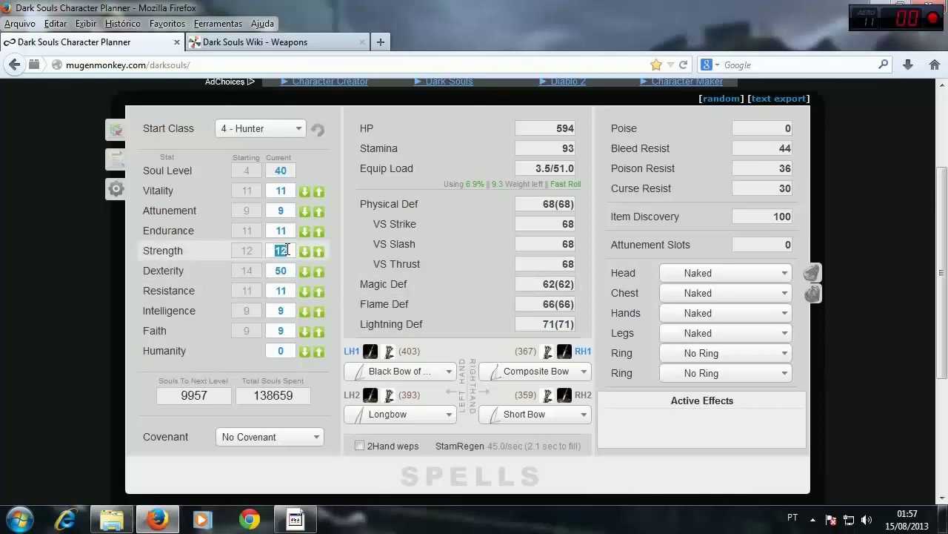
{"action": "type", "text": "2"}
{"action": "type", "text": "2"}
{"action": "left_click", "coordinate": [285, 270]}
{"action": "type", "text": "3"}
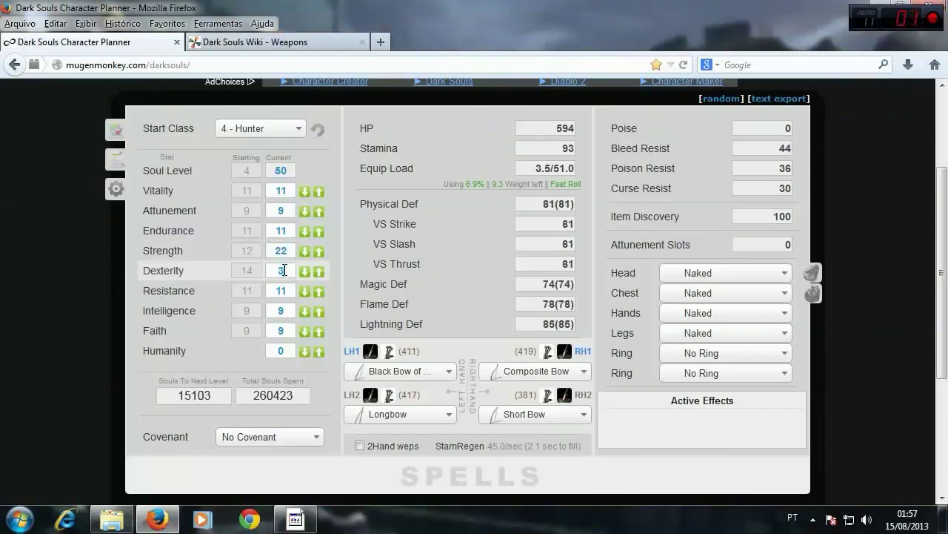
{"action": "type", "text": "6"}
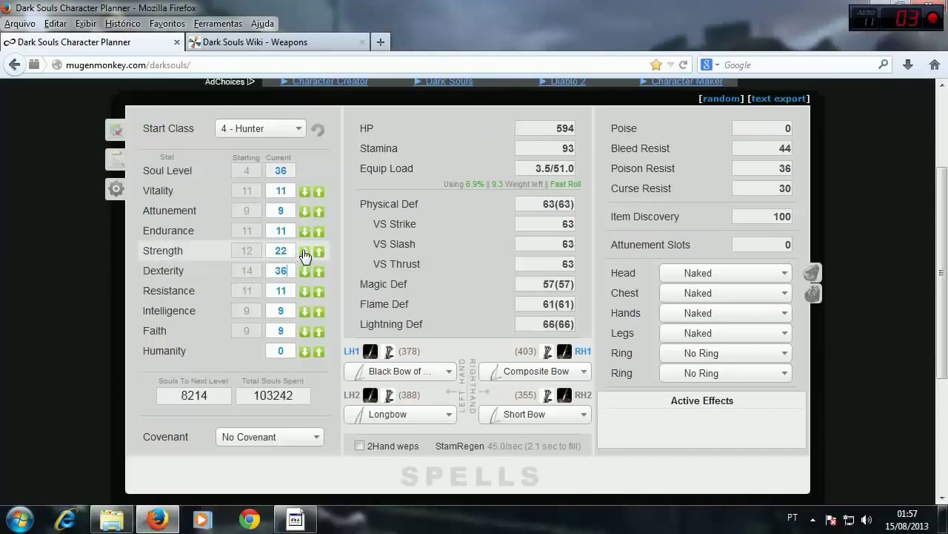
{"action": "triple_click", "coordinate": [319, 253]}
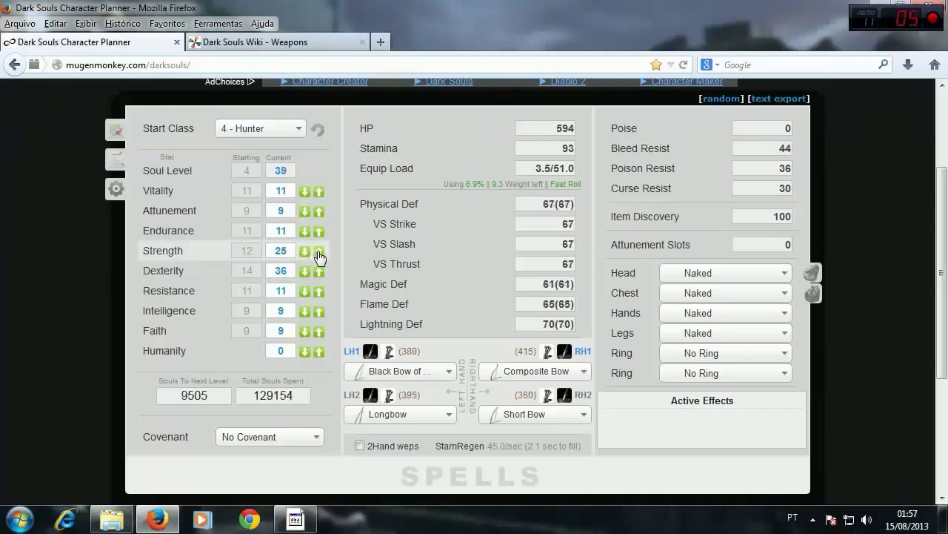
{"action": "left_click", "coordinate": [319, 252]}
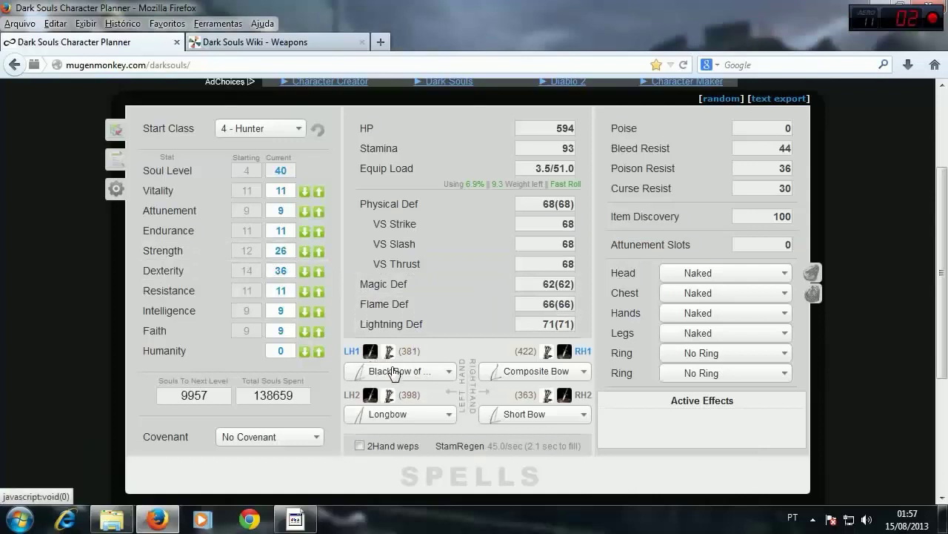
- Compare the damage breakdowns of the LH1, RH1 and LH2 bows
{"action": "mouse_move", "coordinate": [406, 358]}
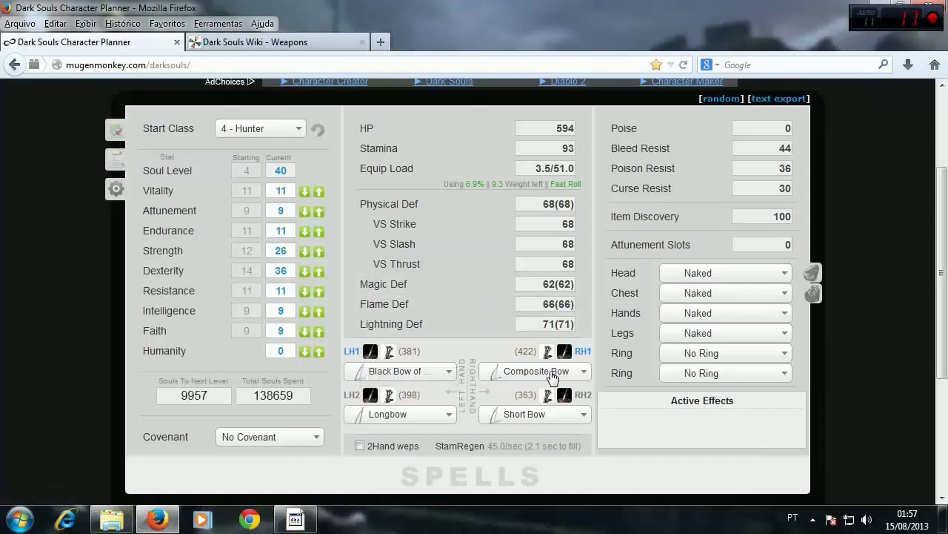
{"action": "mouse_move", "coordinate": [521, 357]}
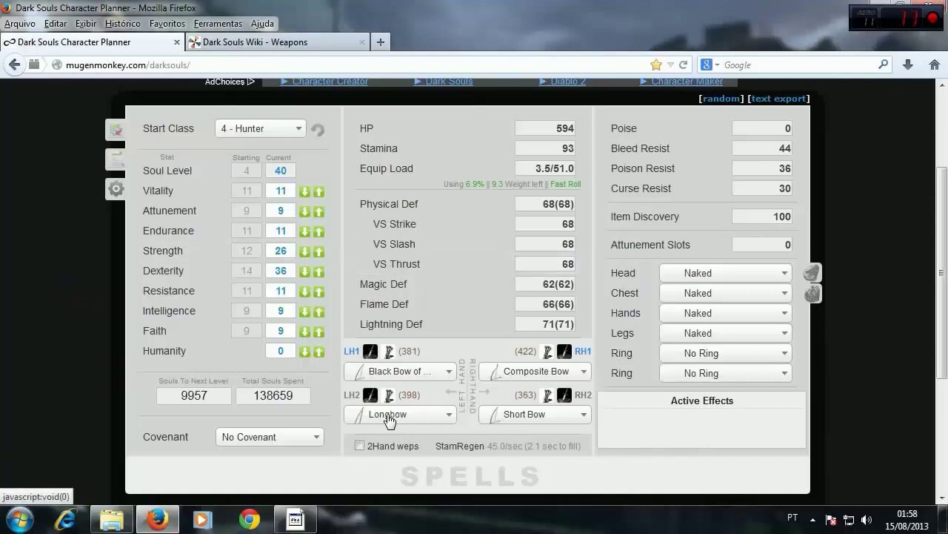
{"action": "mouse_move", "coordinate": [411, 408]}
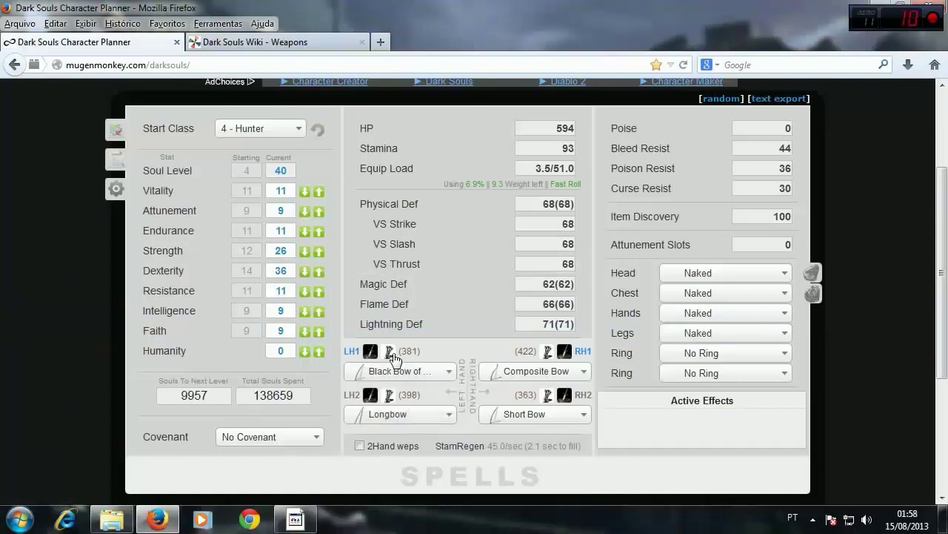
- Raise Dexterity to 40 and Strength to 32, then review the RH1 and LH1 attack values
{"action": "mouse_move", "coordinate": [431, 357]}
{"action": "left_click", "coordinate": [318, 273]}
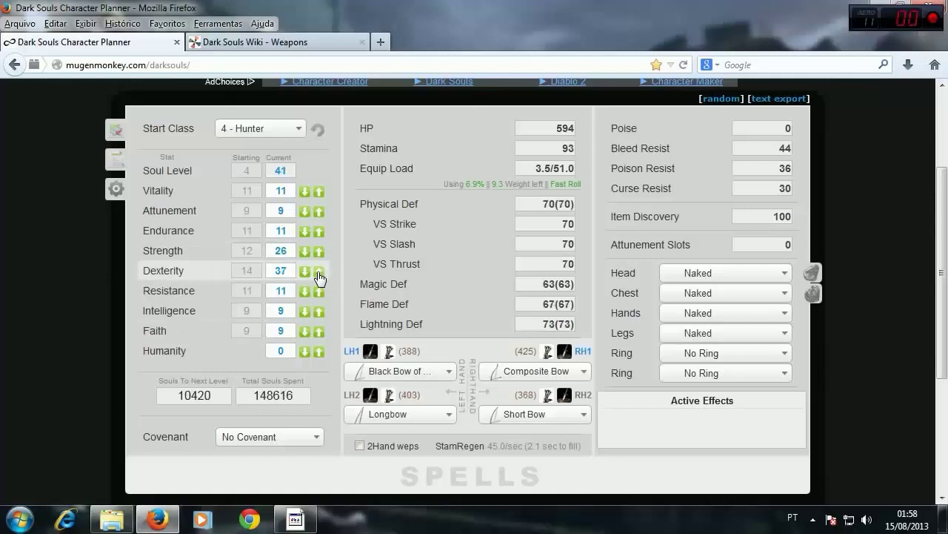
{"action": "left_click", "coordinate": [319, 273]}
{"action": "left_click", "coordinate": [319, 273]}
{"action": "left_click", "coordinate": [318, 273]}
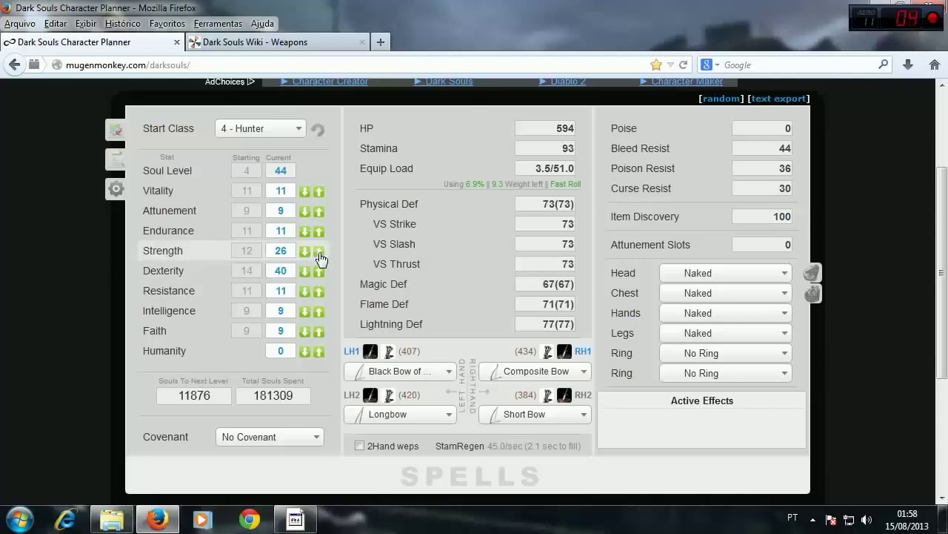
{"action": "left_click", "coordinate": [320, 253]}
{"action": "left_click", "coordinate": [319, 253]}
{"action": "left_click", "coordinate": [319, 254]}
{"action": "left_click", "coordinate": [319, 253]}
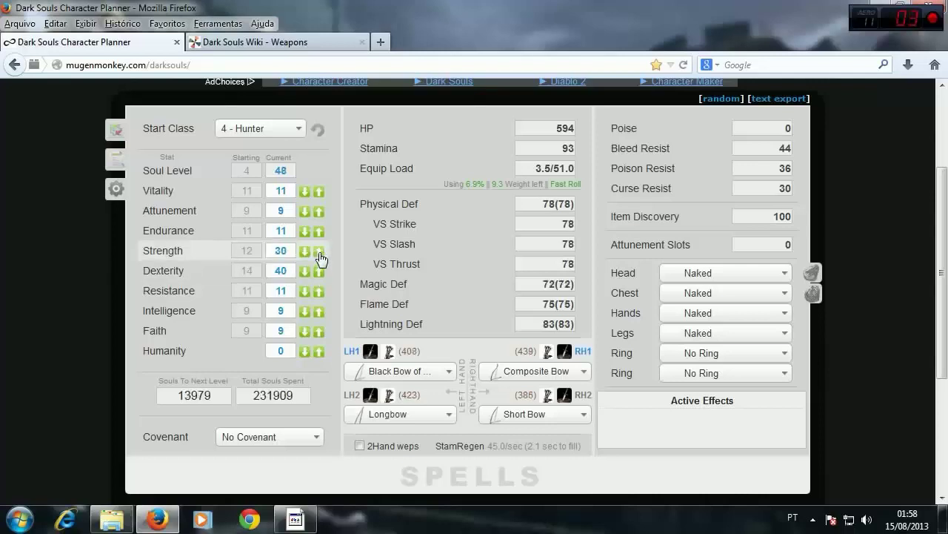
{"action": "left_click", "coordinate": [319, 254]}
{"action": "left_click", "coordinate": [319, 253]}
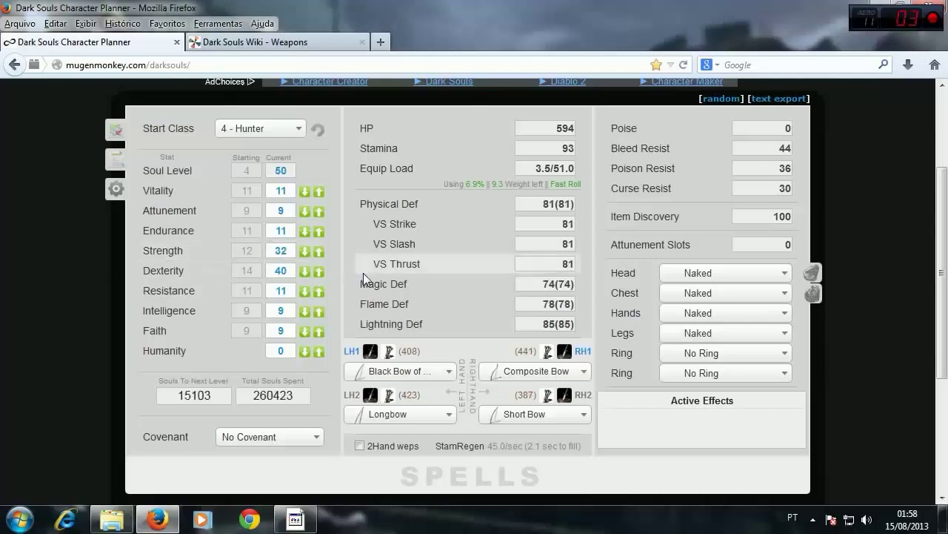
{"action": "mouse_move", "coordinate": [524, 360]}
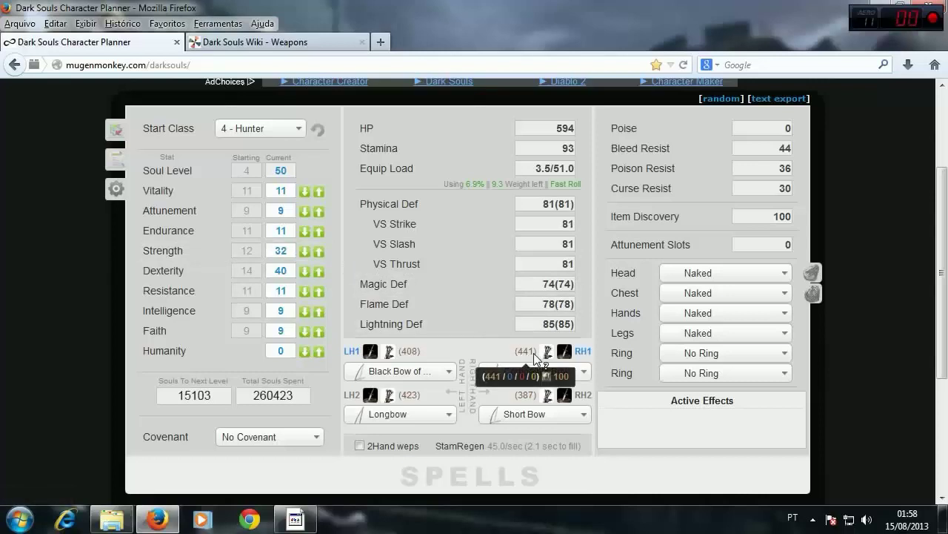
{"action": "mouse_move", "coordinate": [392, 367]}
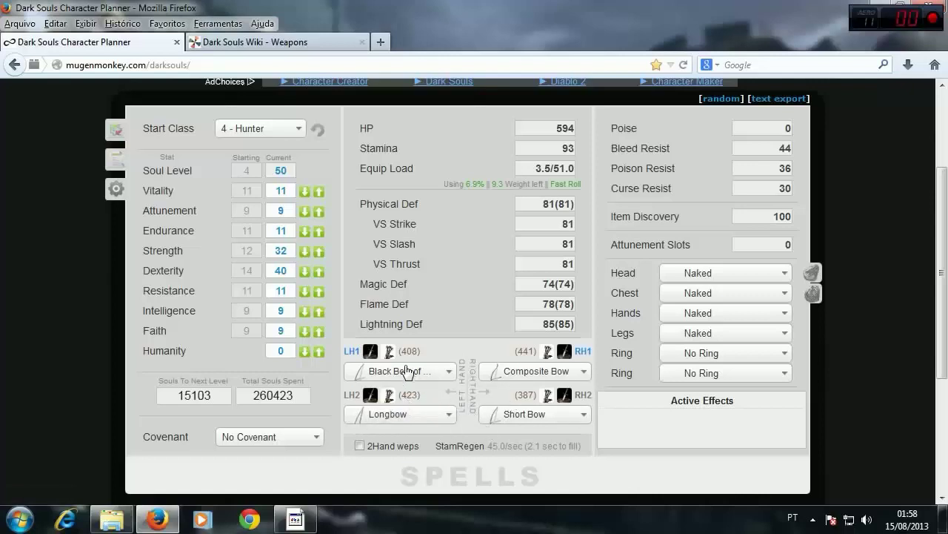
{"action": "scroll", "coordinate": [484, 268], "scroll_direction": "down", "scroll_amount": 2}
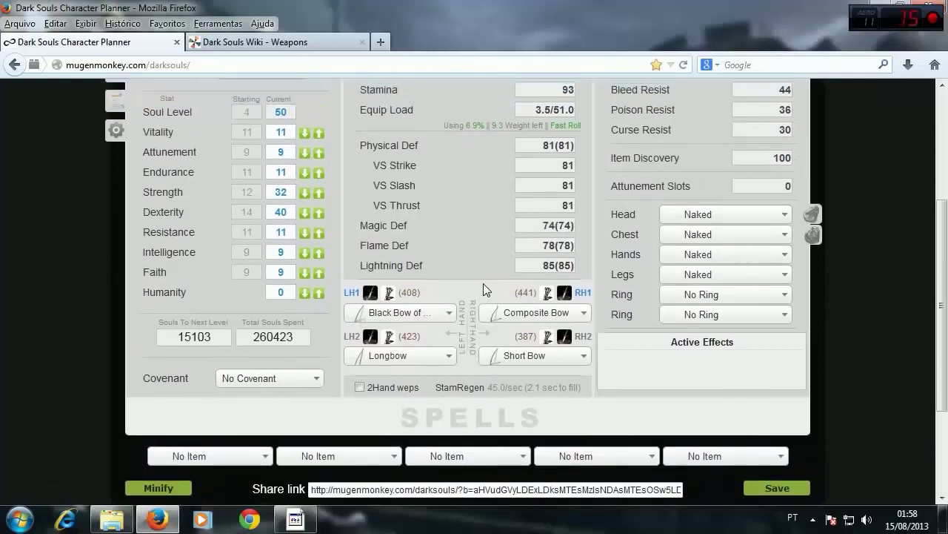
{"action": "scroll", "coordinate": [484, 283], "scroll_direction": "up", "scroll_amount": 2}
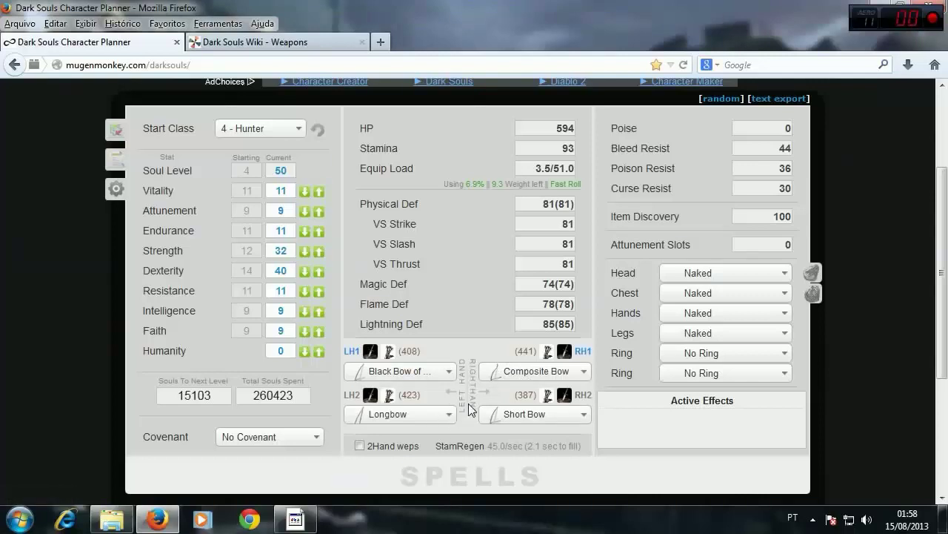
{"action": "scroll", "coordinate": [468, 409], "scroll_direction": "down", "scroll_amount": 3}
{"action": "scroll", "coordinate": [469, 409], "scroll_direction": "up", "scroll_amount": 3}
{"action": "scroll", "coordinate": [469, 411], "scroll_direction": "down", "scroll_amount": 2}
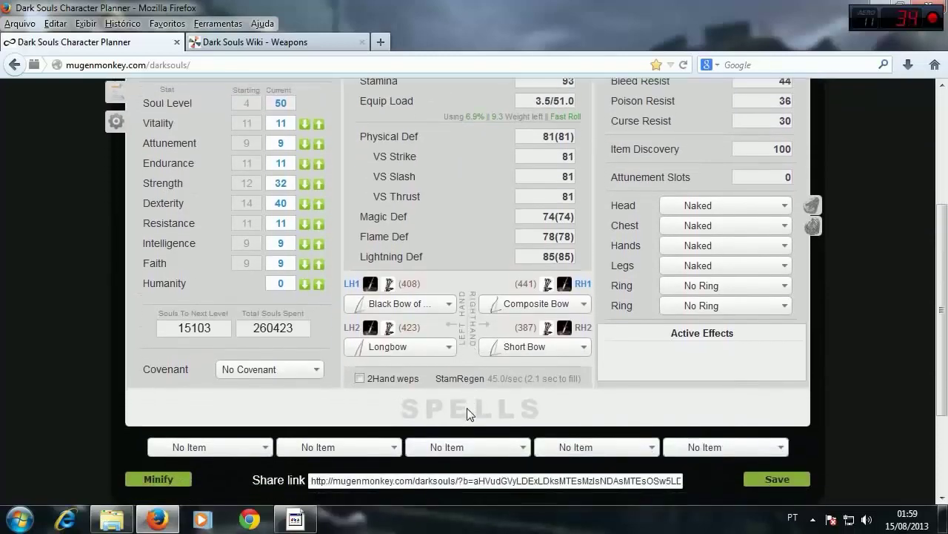
{"action": "scroll", "coordinate": [444, 401], "scroll_direction": "up", "scroll_amount": 2}
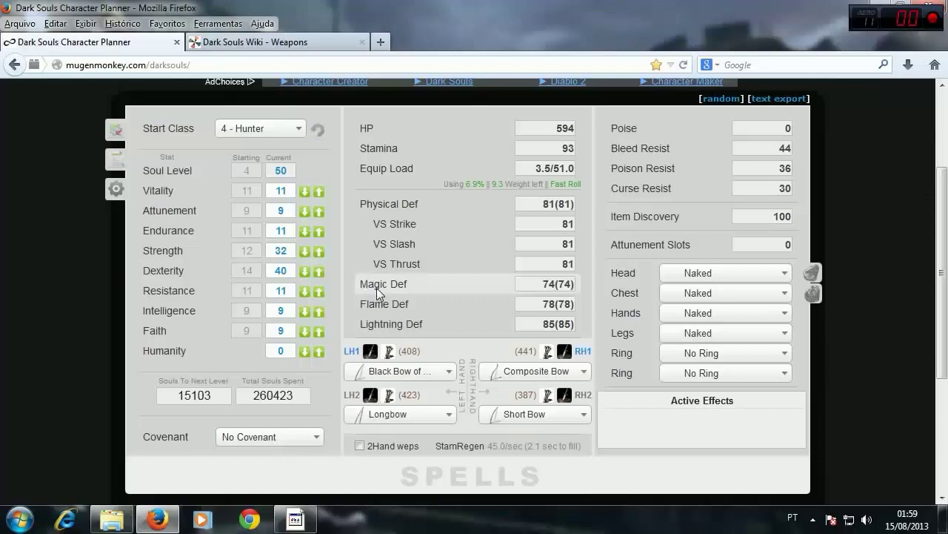
- Lower Strength to 14 and raise Dexterity to 45, bringing Soul Level to 37
{"action": "left_click", "coordinate": [305, 254]}
{"action": "left_click", "coordinate": [305, 254]}
{"action": "left_click", "coordinate": [304, 254]}
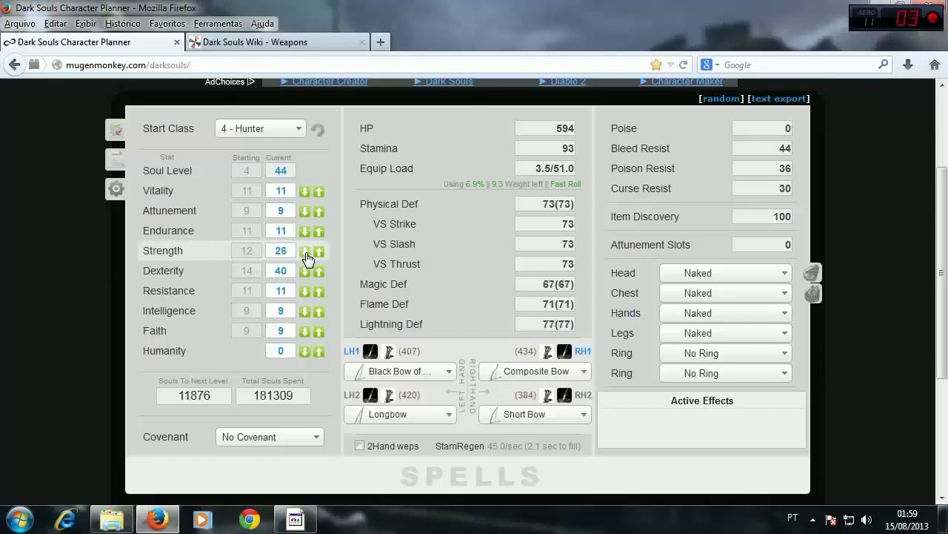
{"action": "left_click", "coordinate": [304, 254]}
{"action": "double_click", "coordinate": [279, 248]}
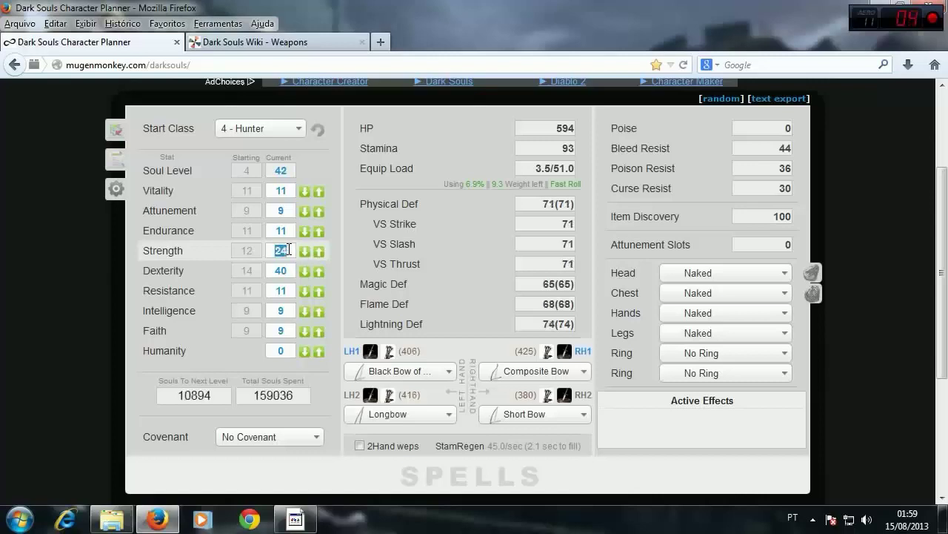
{"action": "type", "text": "14"}
{"action": "left_click", "coordinate": [292, 271]}
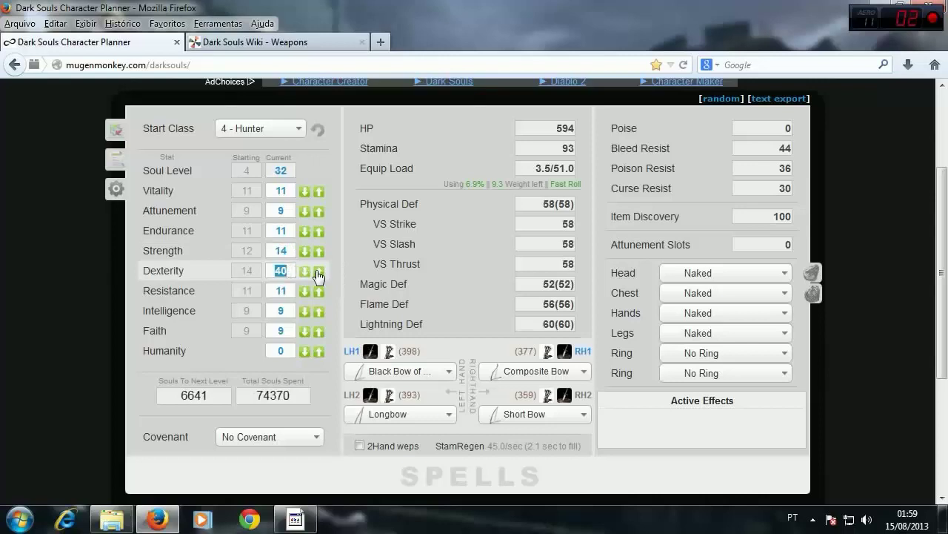
{"action": "left_click", "coordinate": [320, 272]}
{"action": "left_click", "coordinate": [320, 273]}
{"action": "left_click", "coordinate": [320, 273]}
{"action": "left_click", "coordinate": [320, 273]}
{"action": "left_click", "coordinate": [319, 272]}
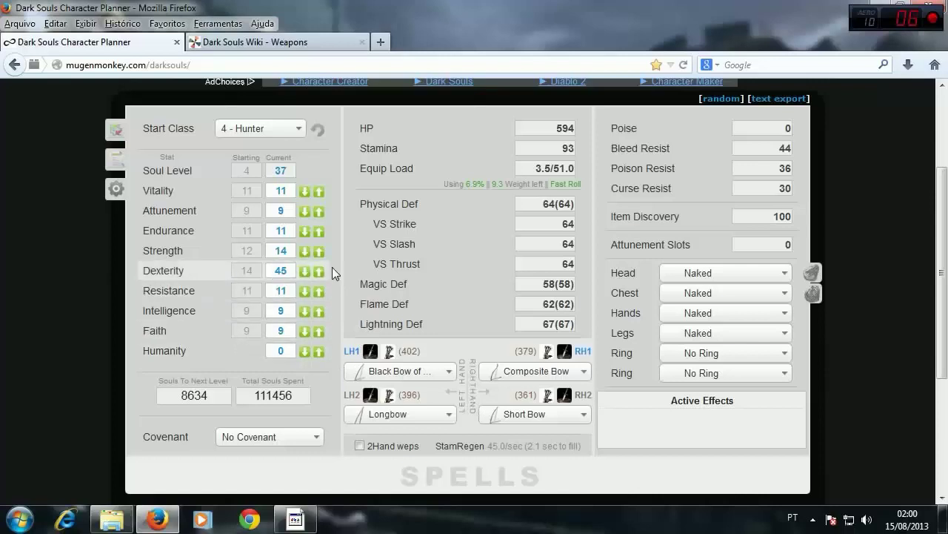
- Equip a Great Scythe at Normal+15 in the second right-hand slot, found by searching 'gr'
{"action": "left_click", "coordinate": [584, 419]}
{"action": "scroll", "coordinate": [540, 333], "scroll_direction": "down", "scroll_amount": 2}
{"action": "scroll", "coordinate": [541, 335], "scroll_direction": "down", "scroll_amount": 2}
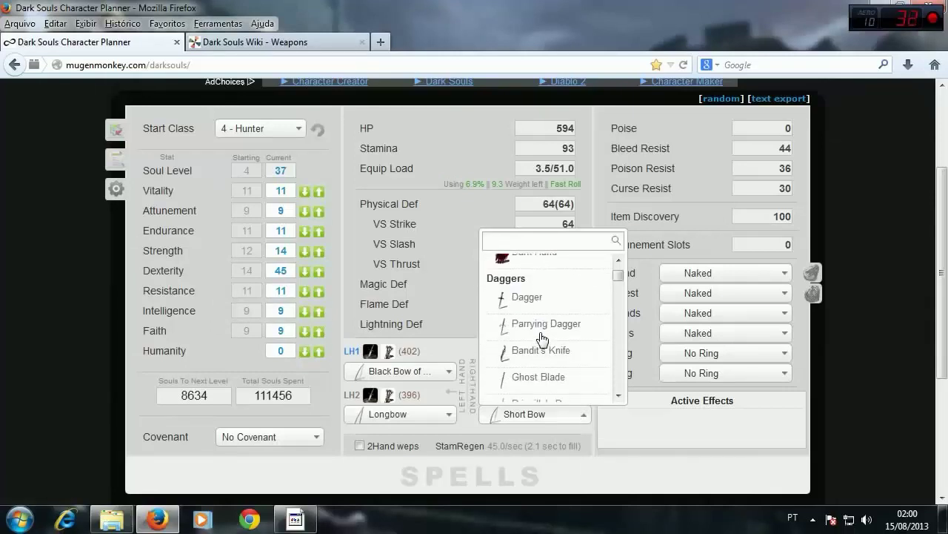
{"action": "scroll", "coordinate": [542, 338], "scroll_direction": "down", "scroll_amount": 3}
{"action": "scroll", "coordinate": [542, 340], "scroll_direction": "down", "scroll_amount": 3}
{"action": "scroll", "coordinate": [543, 342], "scroll_direction": "down", "scroll_amount": 3}
{"action": "scroll", "coordinate": [544, 345], "scroll_direction": "down", "scroll_amount": 3}
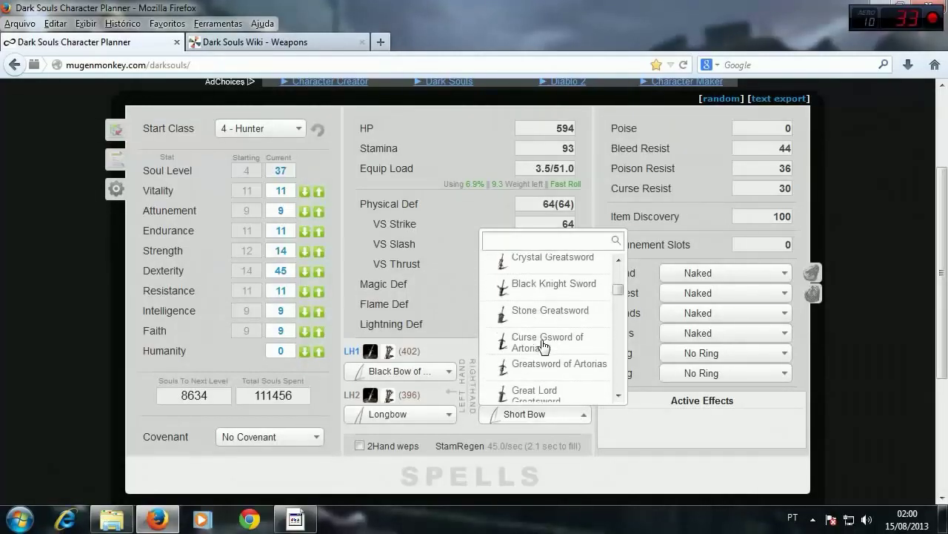
{"action": "scroll", "coordinate": [543, 345], "scroll_direction": "down", "scroll_amount": 3}
{"action": "scroll", "coordinate": [543, 344], "scroll_direction": "down", "scroll_amount": 3}
{"action": "scroll", "coordinate": [544, 346], "scroll_direction": "down", "scroll_amount": 3}
{"action": "scroll", "coordinate": [544, 346], "scroll_direction": "down", "scroll_amount": 3}
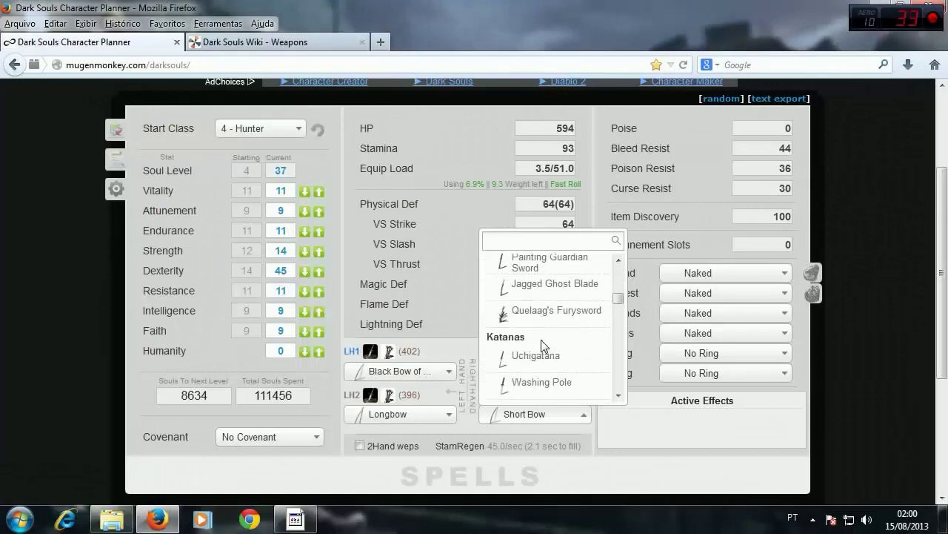
{"action": "scroll", "coordinate": [545, 345], "scroll_direction": "down", "scroll_amount": 3}
{"action": "scroll", "coordinate": [544, 345], "scroll_direction": "down", "scroll_amount": 3}
{"action": "scroll", "coordinate": [544, 345], "scroll_direction": "down", "scroll_amount": 3}
{"action": "scroll", "coordinate": [544, 346], "scroll_direction": "down", "scroll_amount": 3}
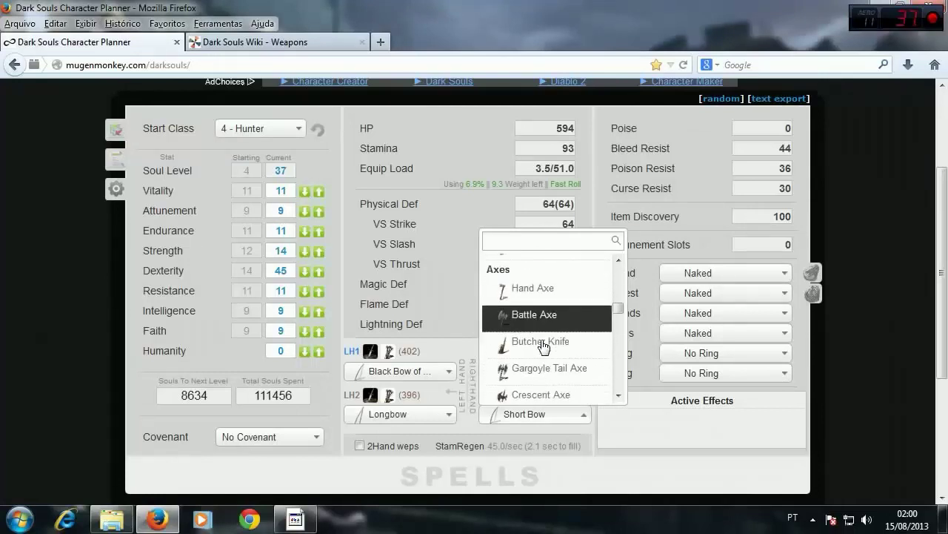
{"action": "scroll", "coordinate": [544, 346], "scroll_direction": "down", "scroll_amount": 3}
{"action": "scroll", "coordinate": [545, 346], "scroll_direction": "down", "scroll_amount": 3}
{"action": "scroll", "coordinate": [544, 346], "scroll_direction": "down", "scroll_amount": 3}
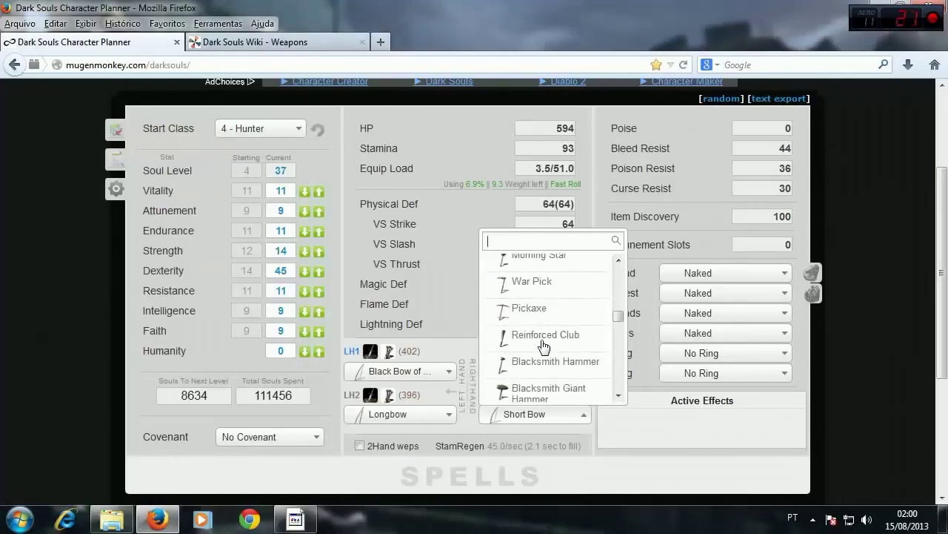
{"action": "scroll", "coordinate": [541, 285], "scroll_direction": "up", "scroll_amount": 2}
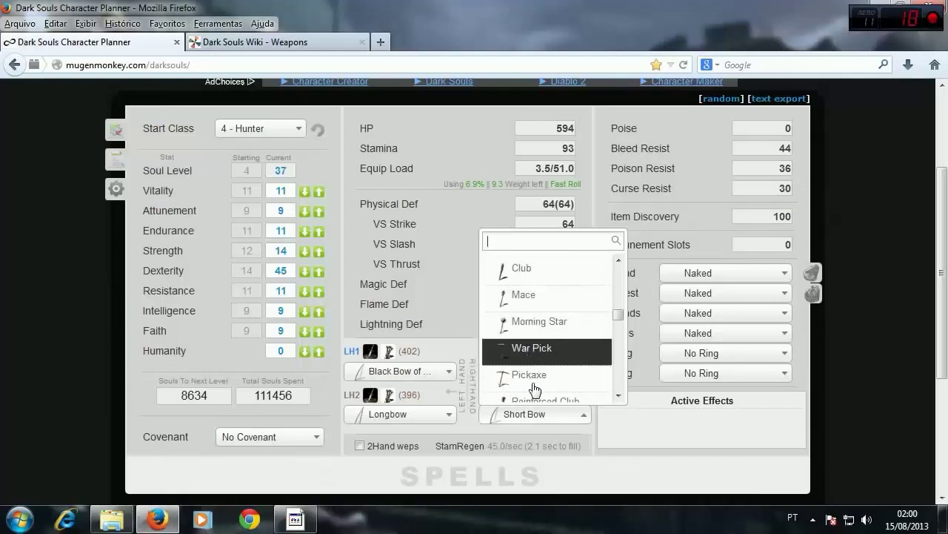
{"action": "type", "text": "gr"}
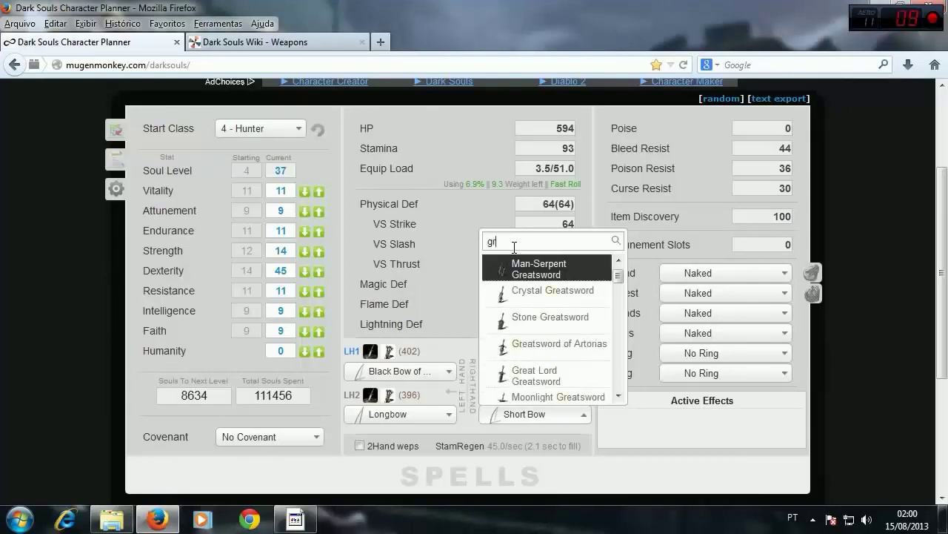
{"action": "scroll", "coordinate": [552, 322], "scroll_direction": "down", "scroll_amount": 2}
{"action": "scroll", "coordinate": [552, 322], "scroll_direction": "down", "scroll_amount": 2}
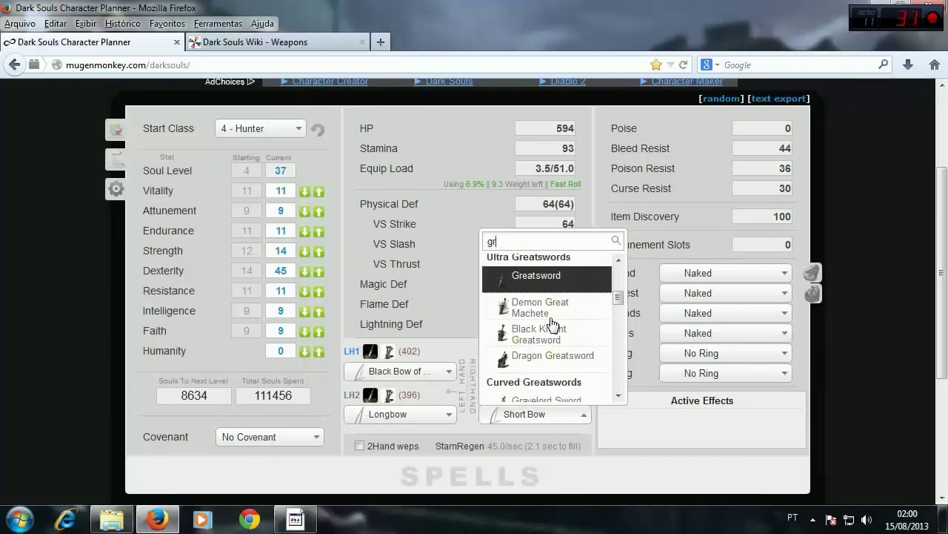
{"action": "scroll", "coordinate": [552, 322], "scroll_direction": "down", "scroll_amount": 2}
{"action": "scroll", "coordinate": [552, 322], "scroll_direction": "down", "scroll_amount": 2}
{"action": "scroll", "coordinate": [552, 322], "scroll_direction": "down", "scroll_amount": 2}
{"action": "scroll", "coordinate": [552, 323], "scroll_direction": "down", "scroll_amount": 2}
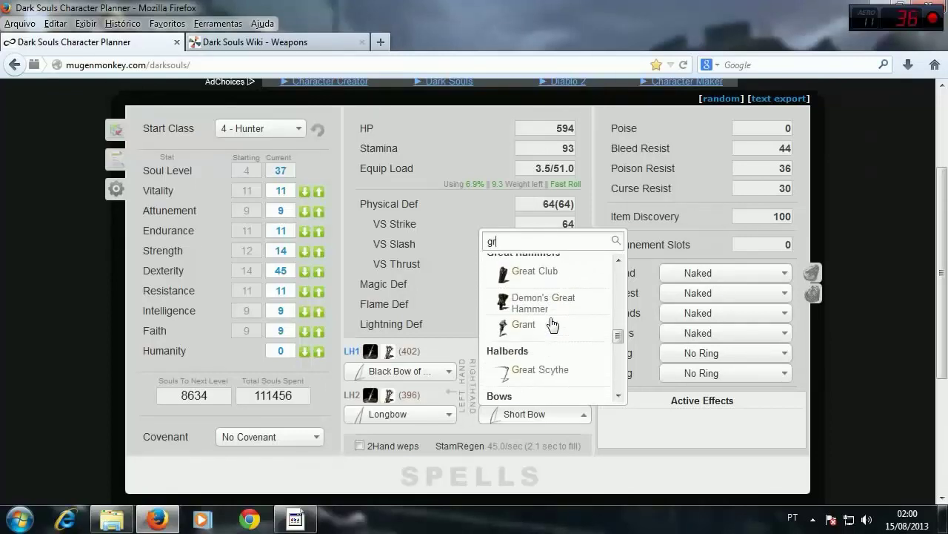
{"action": "scroll", "coordinate": [550, 318], "scroll_direction": "down", "scroll_amount": 2}
{"action": "scroll", "coordinate": [547, 315], "scroll_direction": "down", "scroll_amount": 1}
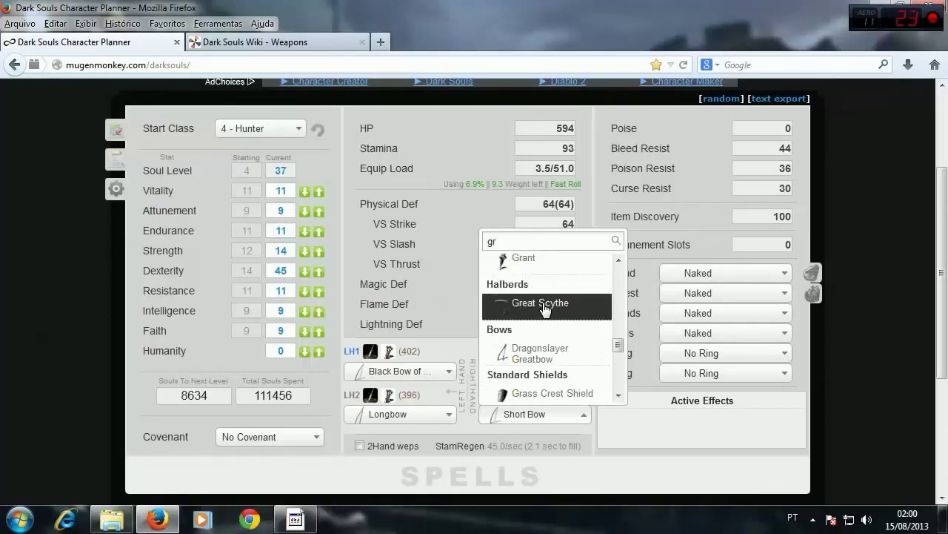
{"action": "left_click", "coordinate": [544, 310]}
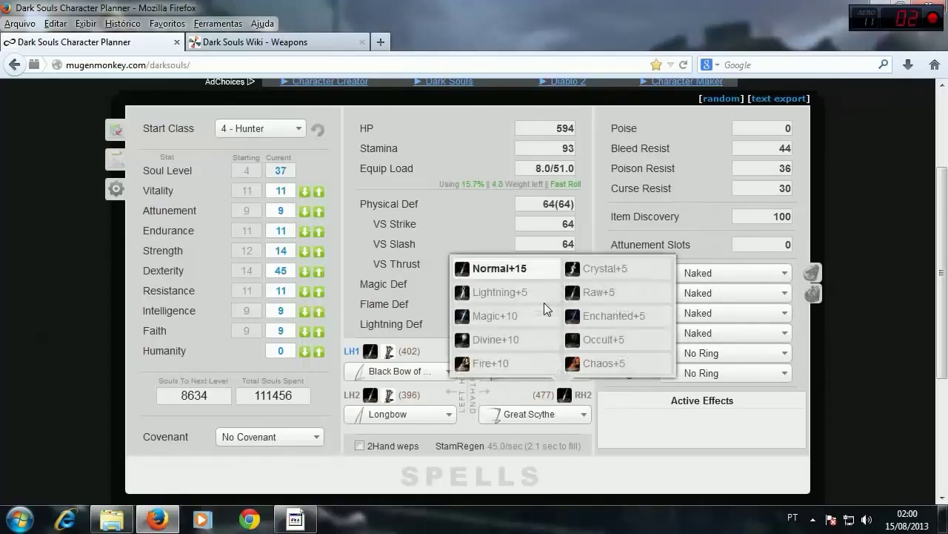
{"action": "left_click", "coordinate": [509, 272]}
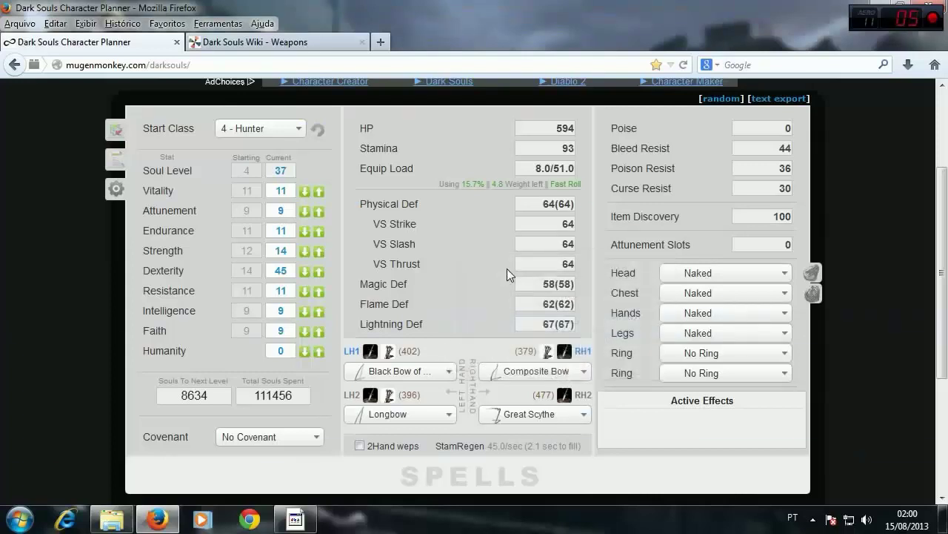
{"action": "mouse_move", "coordinate": [537, 396]}
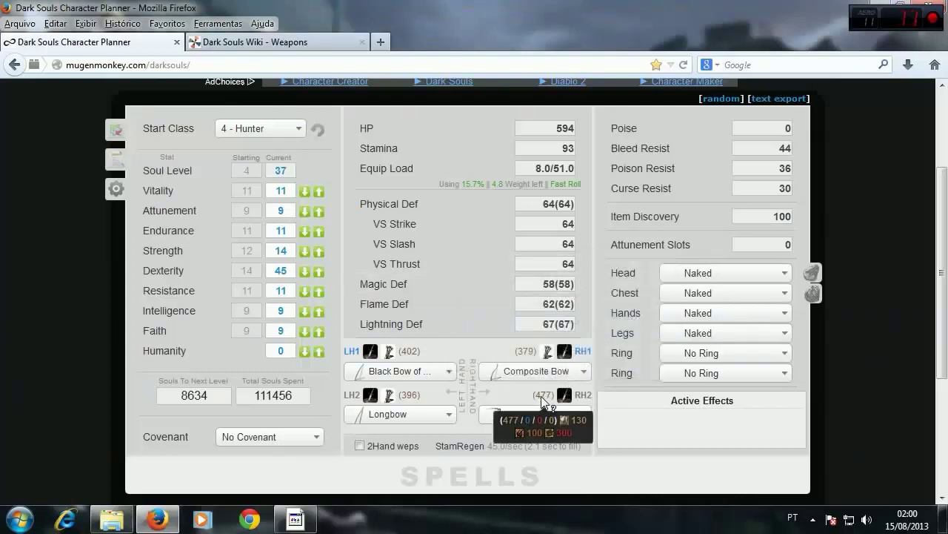
- Put a Normal+15 Uchigatana in the second left-hand slot, found by searching 'u'
{"action": "left_click", "coordinate": [448, 414]}
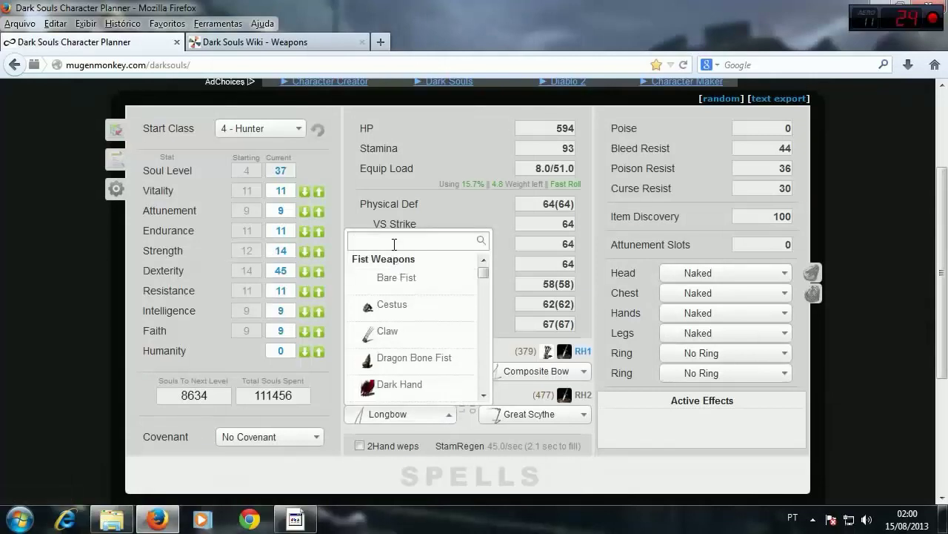
{"action": "type", "text": "uc"}
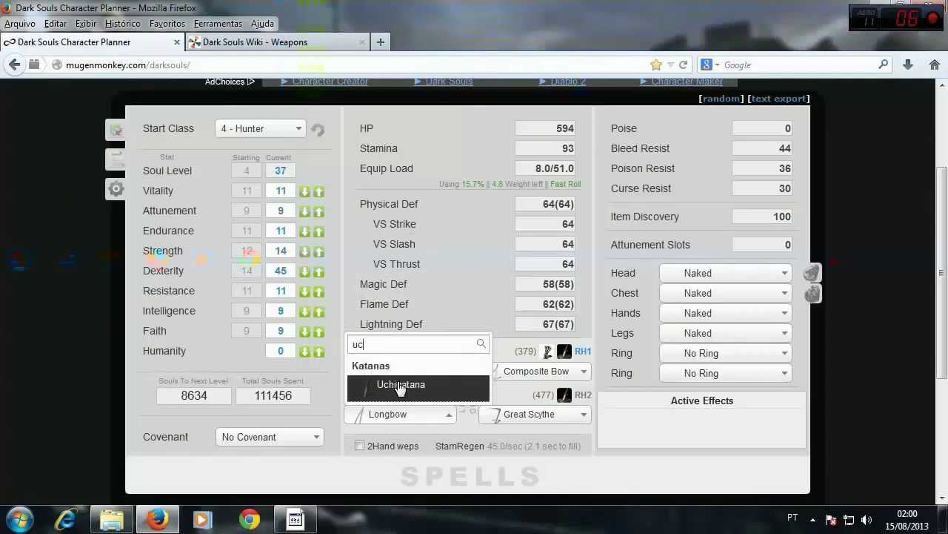
{"action": "left_click", "coordinate": [400, 387]}
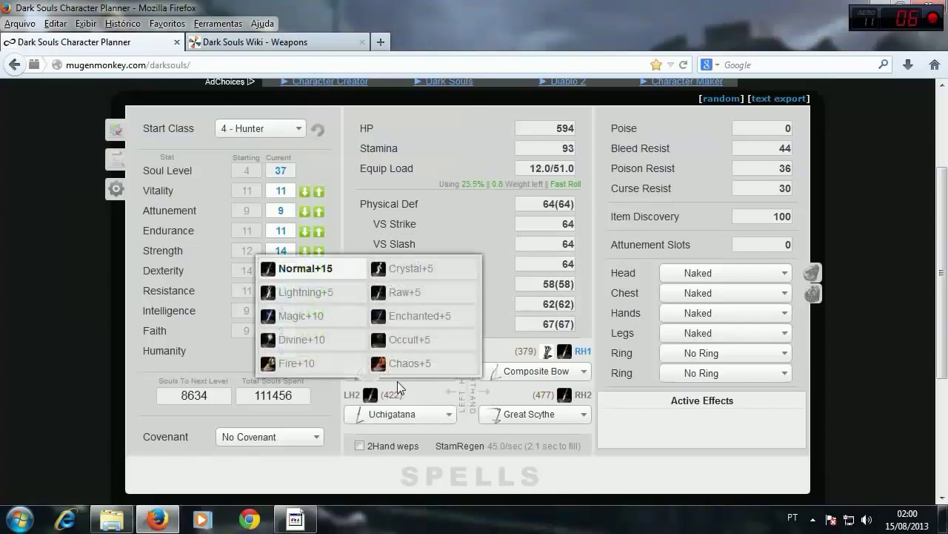
{"action": "left_click", "coordinate": [318, 271]}
{"action": "mouse_move", "coordinate": [382, 396]}
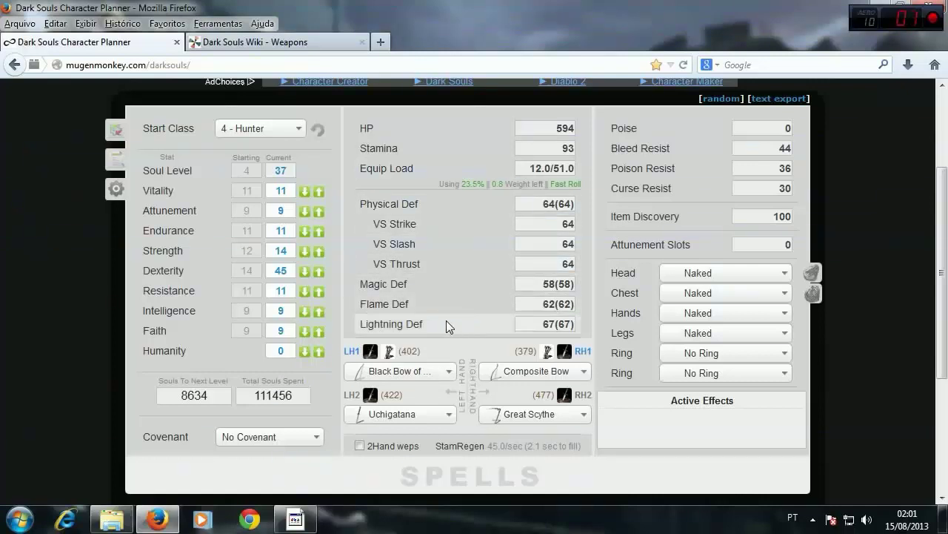
- Nudge Dexterity up and back down, leaving it at 45
{"action": "left_click", "coordinate": [318, 271]}
{"action": "left_click", "coordinate": [318, 272]}
{"action": "left_click", "coordinate": [317, 271]}
{"action": "left_click", "coordinate": [318, 271]}
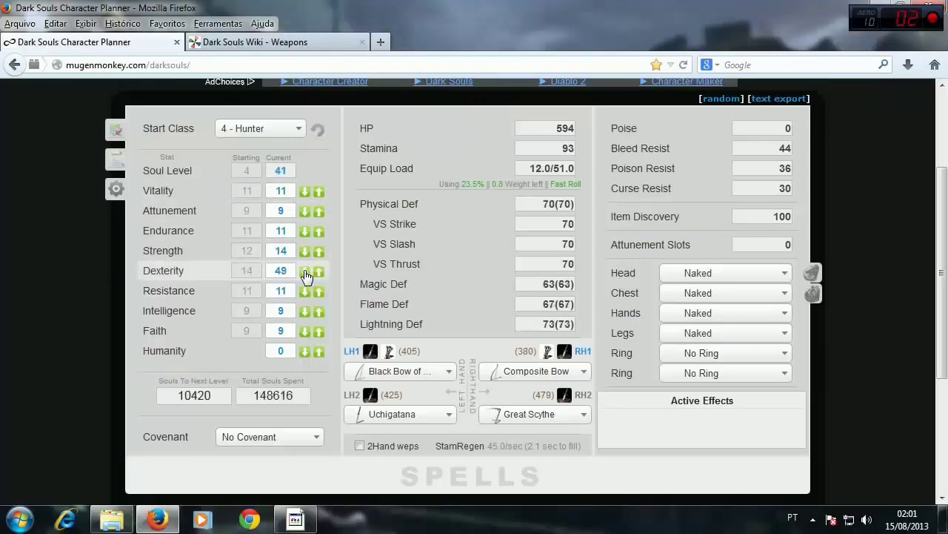
{"action": "left_click", "coordinate": [305, 272]}
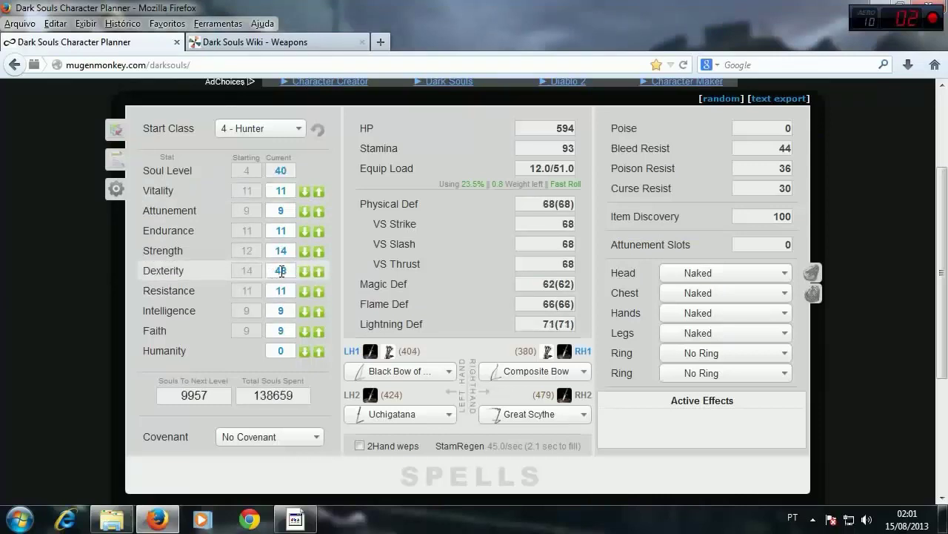
{"action": "mouse_move", "coordinate": [410, 355]}
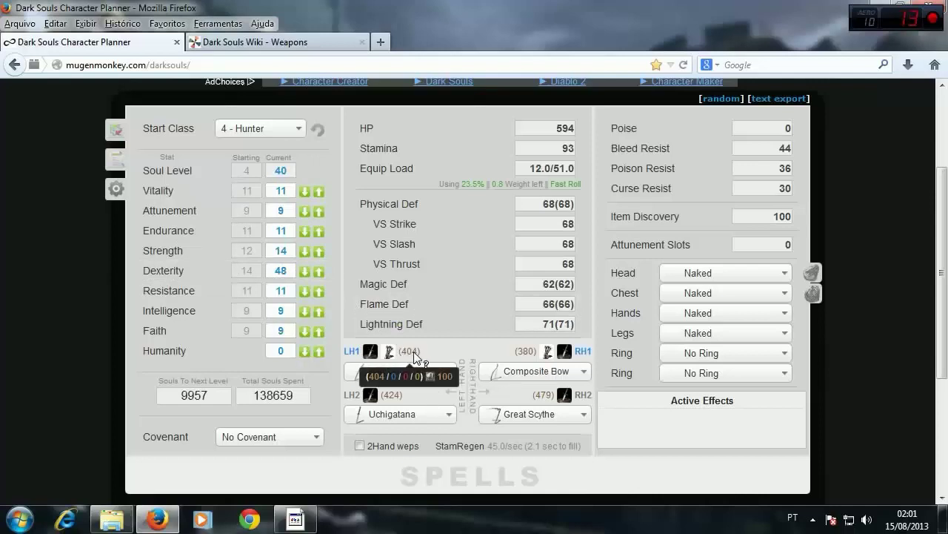
{"action": "left_click", "coordinate": [305, 272]}
{"action": "left_click", "coordinate": [305, 273]}
{"action": "left_click", "coordinate": [305, 273]}
{"action": "left_click", "coordinate": [305, 272]}
- Raise Strength from 14 to 17 so Soul Level reaches 40
{"action": "left_click", "coordinate": [318, 272]}
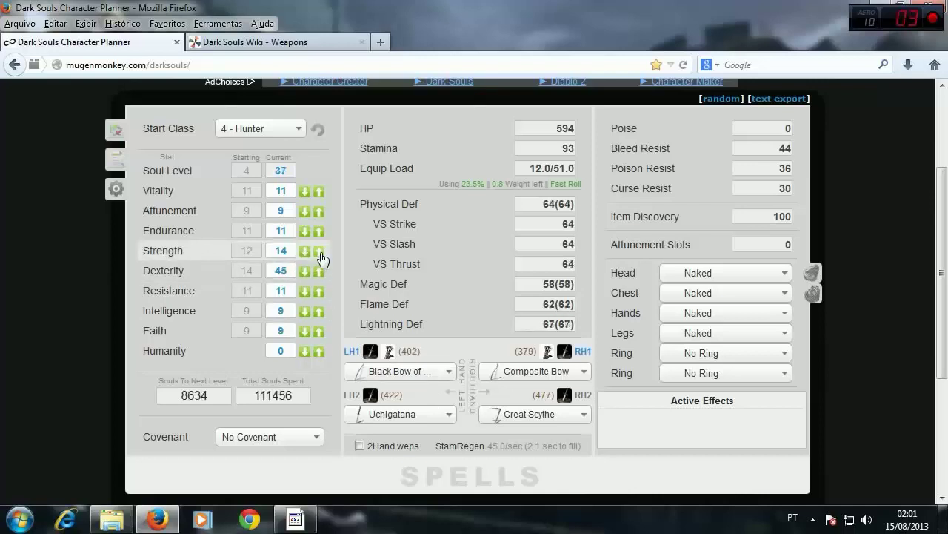
{"action": "left_click", "coordinate": [318, 252]}
{"action": "left_click", "coordinate": [319, 252]}
{"action": "left_click", "coordinate": [320, 252]}
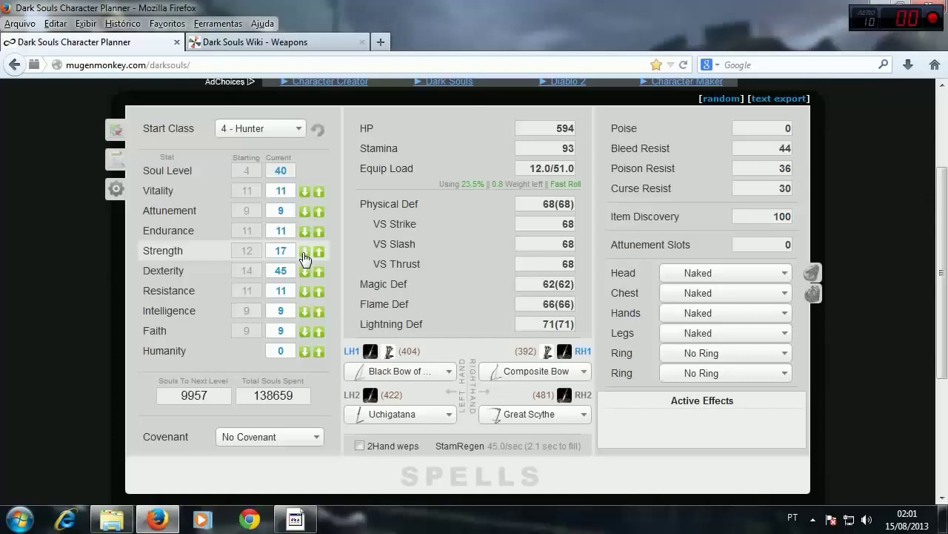
{"action": "left_click", "coordinate": [305, 254]}
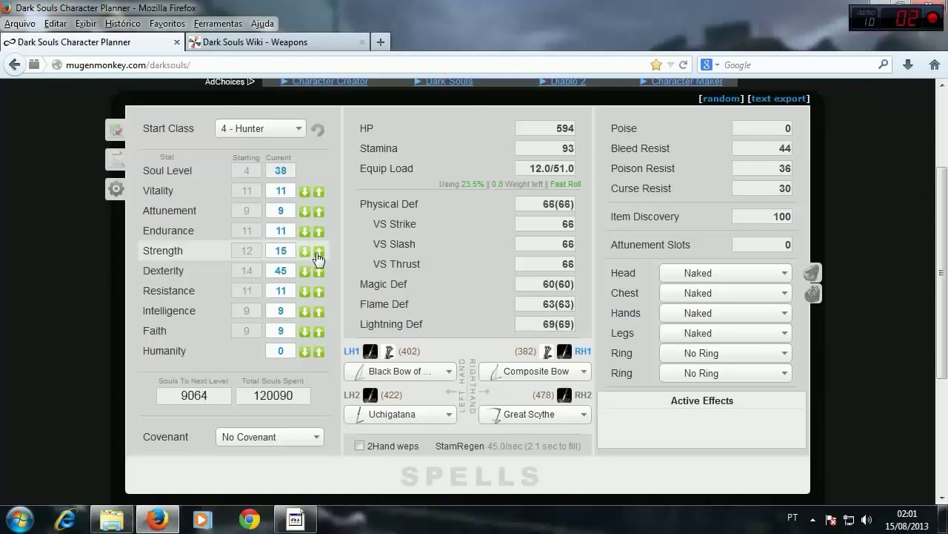
{"action": "left_click", "coordinate": [318, 254]}
{"action": "left_click", "coordinate": [306, 253]}
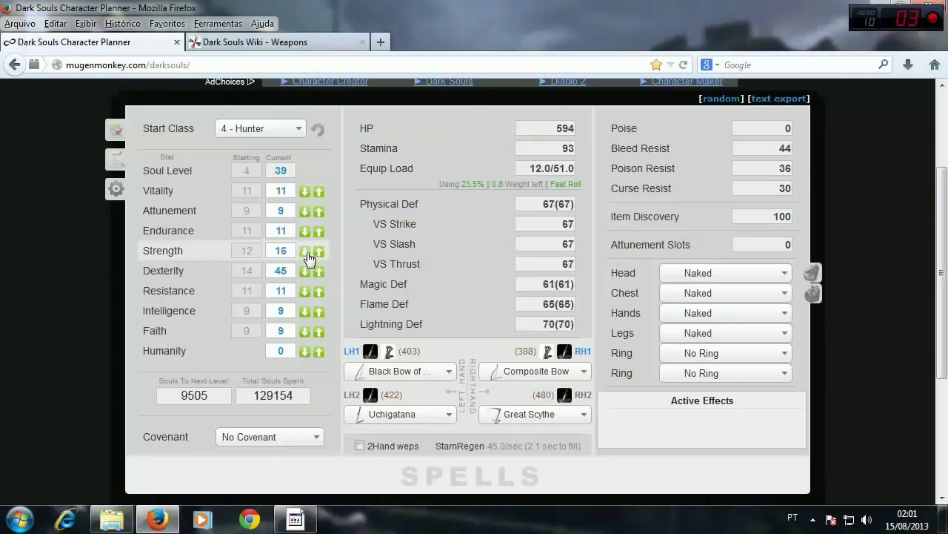
{"action": "double_click", "coordinate": [305, 253]}
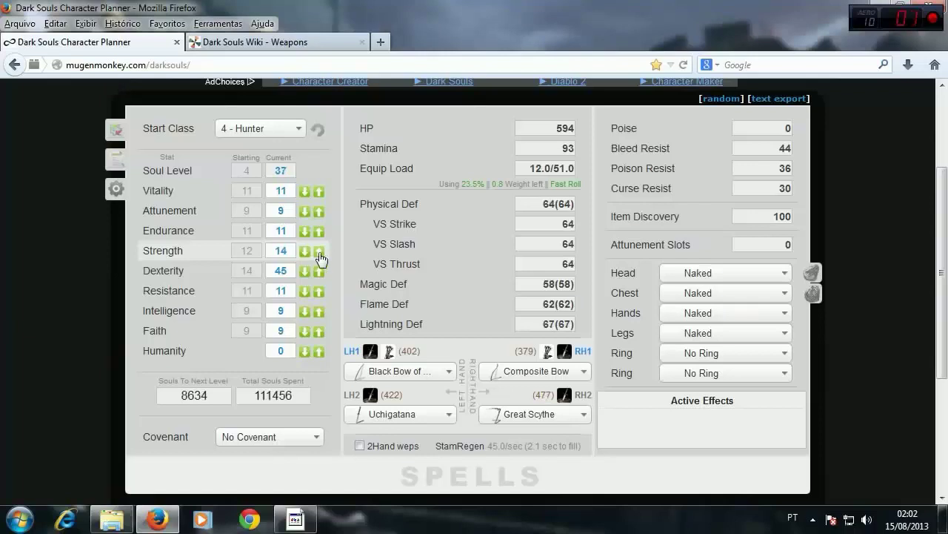
{"action": "double_click", "coordinate": [318, 252]}
{"action": "left_click", "coordinate": [319, 254]}
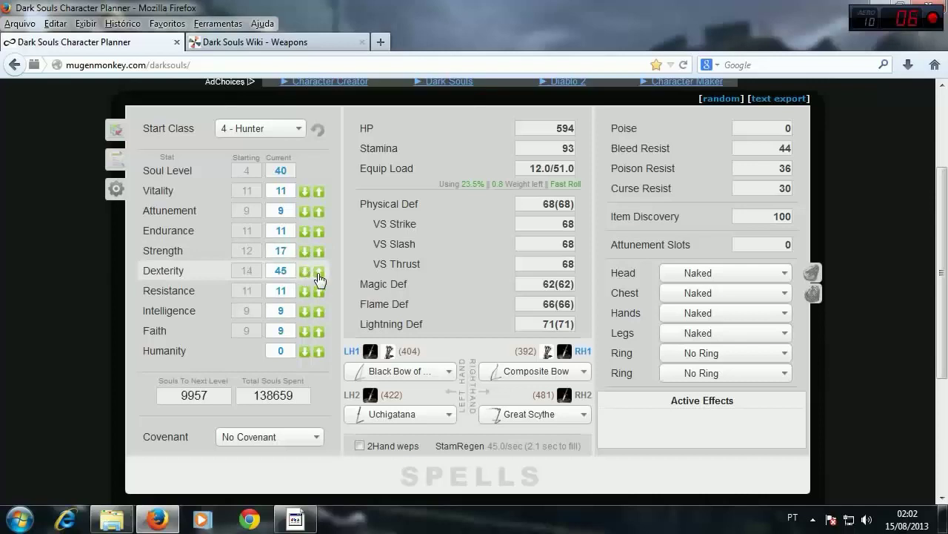
- Try Strength and Dexterity adjustments, ending at Strength 18 and Dexterity 46
{"action": "left_click", "coordinate": [320, 278]}
{"action": "left_click", "coordinate": [320, 277]}
{"action": "left_click", "coordinate": [304, 253]}
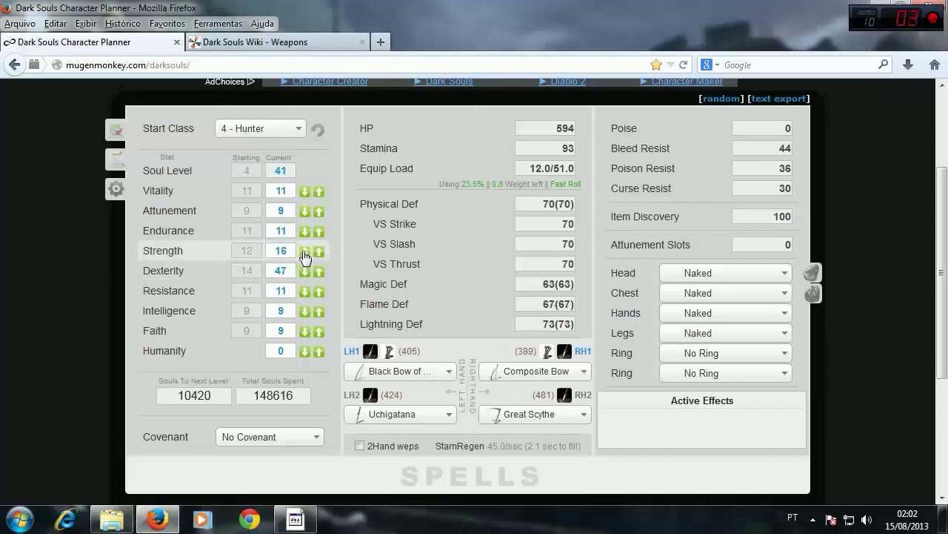
{"action": "left_click", "coordinate": [305, 252]}
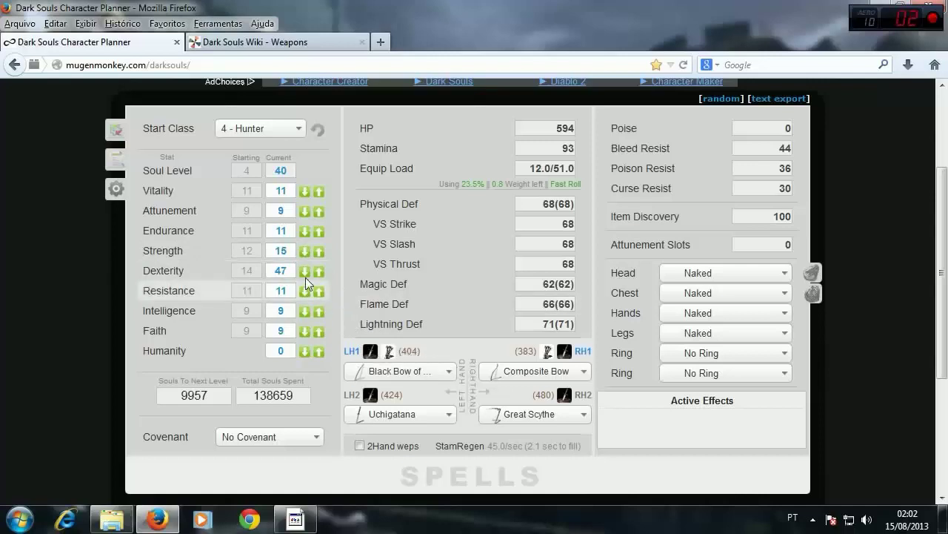
{"action": "left_click", "coordinate": [319, 252]}
{"action": "left_click", "coordinate": [318, 252]}
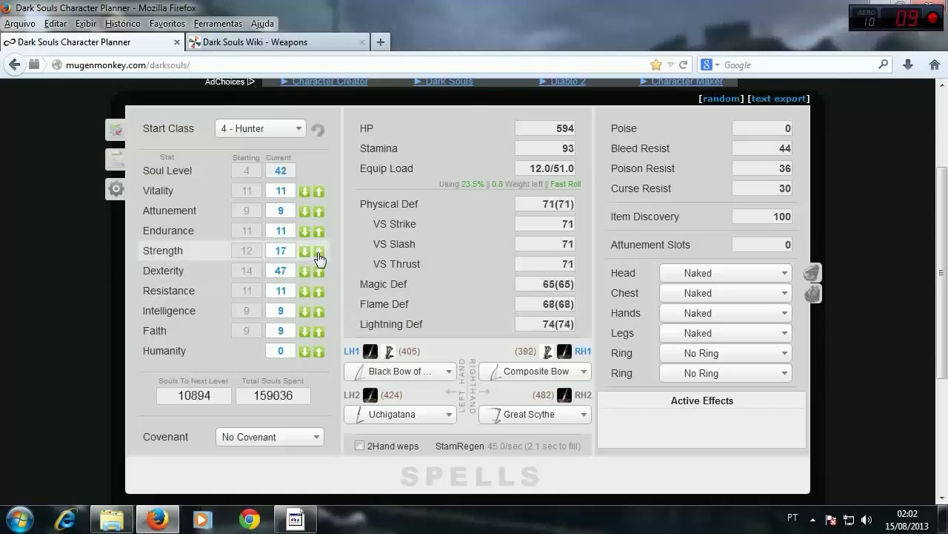
{"action": "left_click", "coordinate": [304, 271]}
{"action": "left_click", "coordinate": [304, 272]}
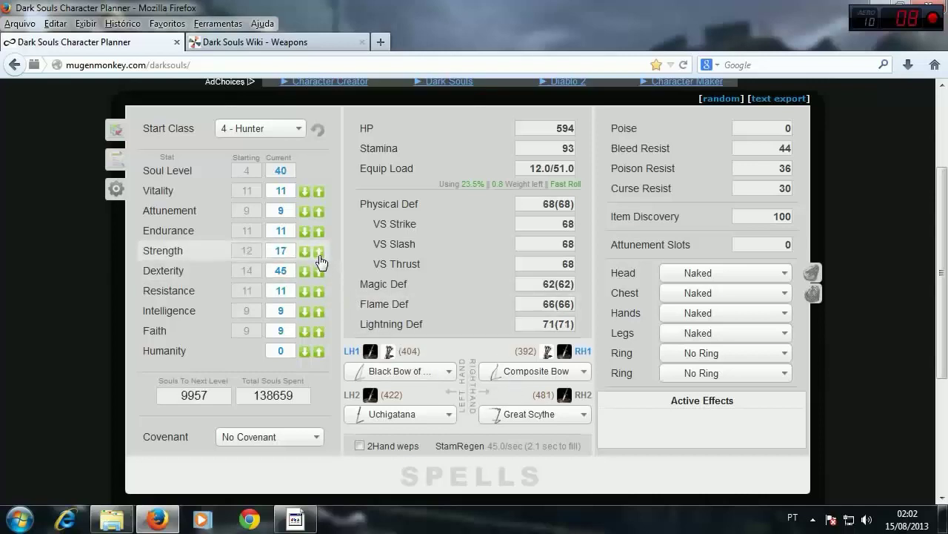
{"action": "left_click", "coordinate": [319, 252]}
{"action": "left_click", "coordinate": [318, 271]}
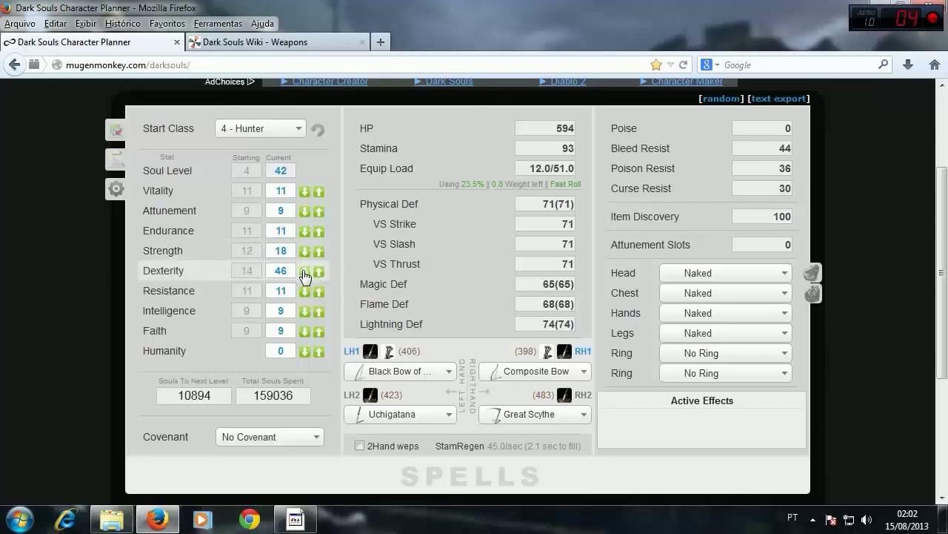
- Drop Dexterity to 40 and raise Strength to 22
{"action": "triple_click", "coordinate": [305, 272]}
{"action": "left_click", "coordinate": [304, 272]}
{"action": "left_click", "coordinate": [304, 272]}
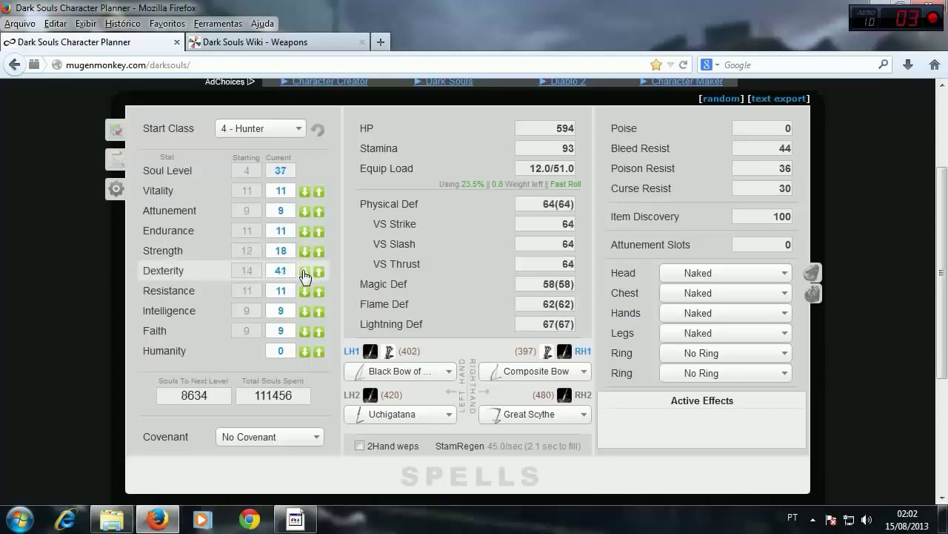
{"action": "left_click", "coordinate": [305, 272]}
{"action": "triple_click", "coordinate": [319, 252]}
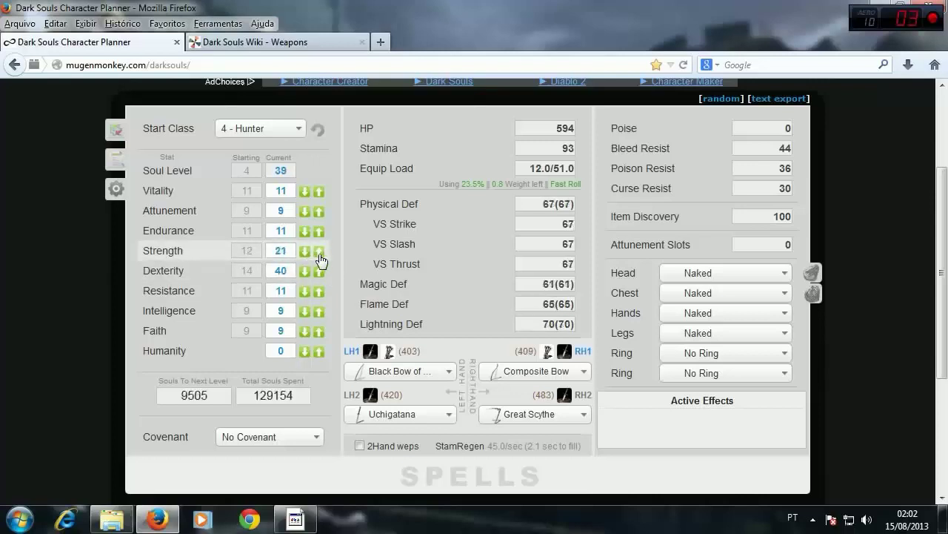
{"action": "left_click", "coordinate": [319, 252]}
{"action": "left_click", "coordinate": [319, 252]}
{"action": "left_click", "coordinate": [305, 254]}
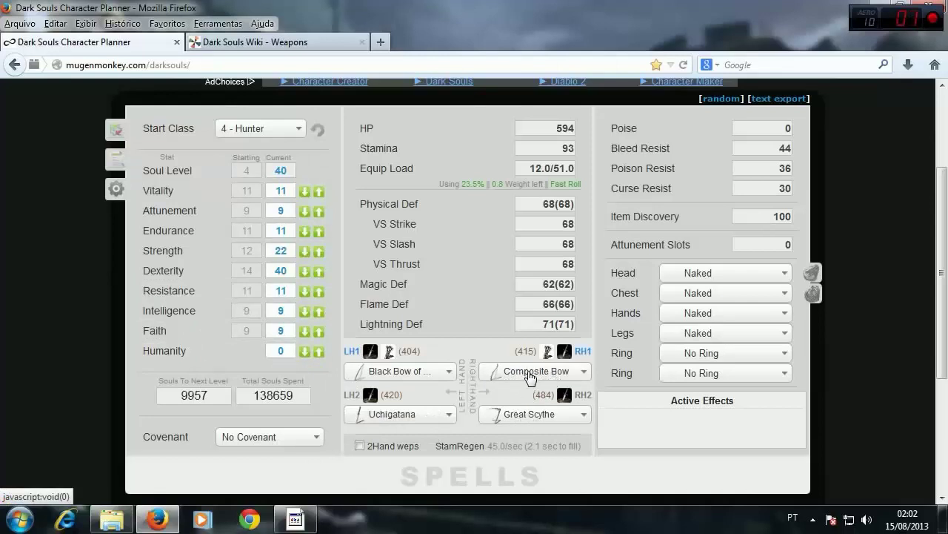
- Try Dexterity at 45, then return it to 40
{"action": "mouse_move", "coordinate": [392, 403]}
{"action": "mouse_move", "coordinate": [541, 399]}
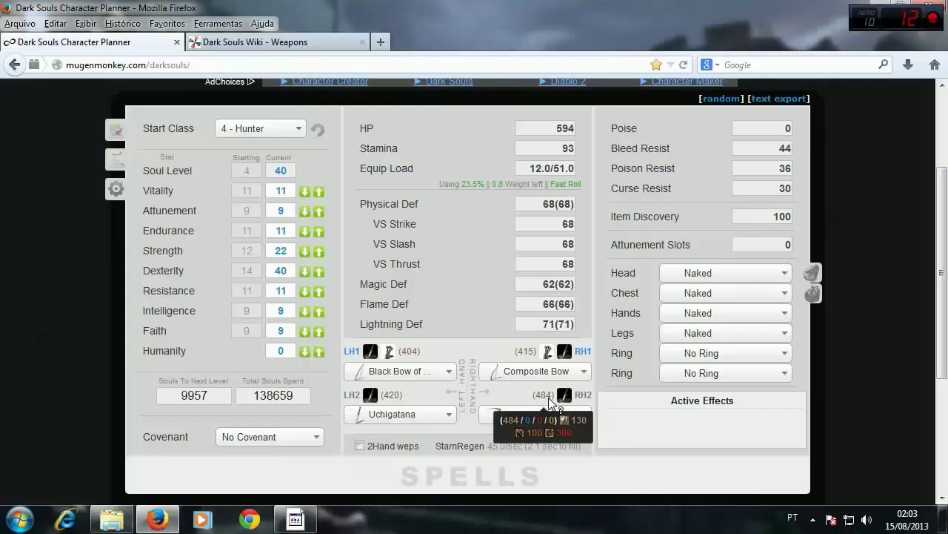
{"action": "left_click", "coordinate": [319, 276]}
{"action": "left_click", "coordinate": [319, 276]}
{"action": "left_click", "coordinate": [318, 276]}
{"action": "left_click", "coordinate": [318, 276]}
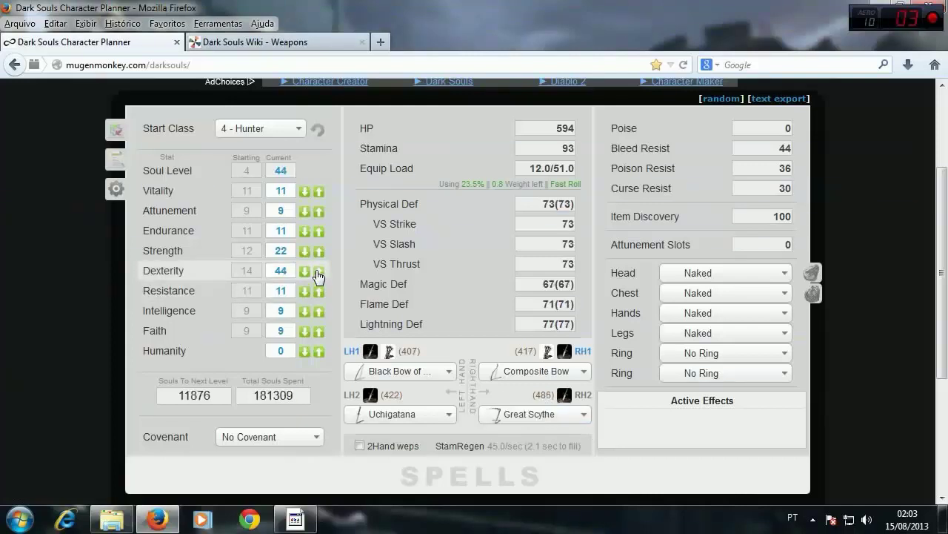
{"action": "left_click", "coordinate": [319, 273]}
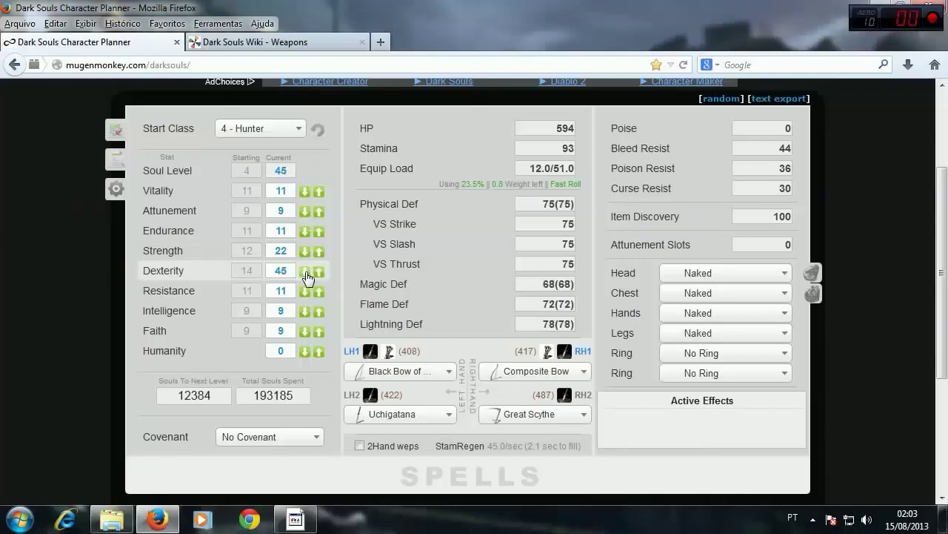
{"action": "left_click", "coordinate": [305, 274]}
{"action": "left_click", "coordinate": [306, 274]}
{"action": "left_click", "coordinate": [305, 274]}
{"action": "left_click", "coordinate": [306, 274]}
{"action": "left_click", "coordinate": [306, 274]}
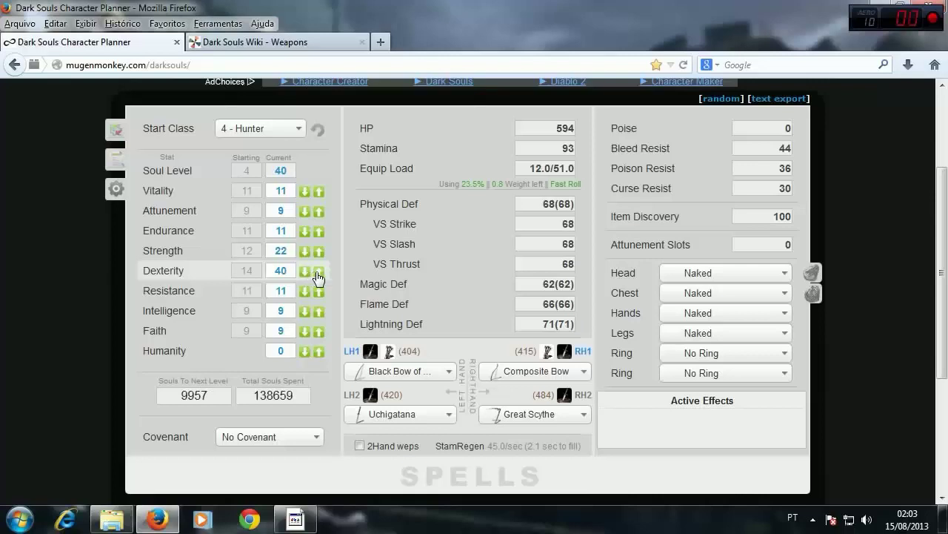
- Raise Dexterity to 45 once more and bring it back down toward 40
{"action": "left_click", "coordinate": [318, 273]}
{"action": "left_click", "coordinate": [318, 273]}
{"action": "left_click", "coordinate": [318, 273]}
{"action": "left_click", "coordinate": [318, 273]}
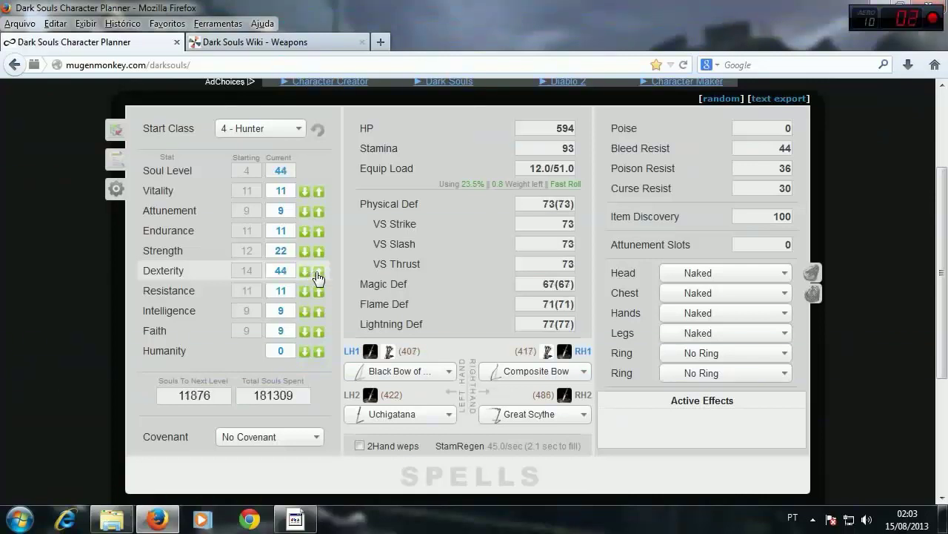
{"action": "left_click", "coordinate": [318, 273]}
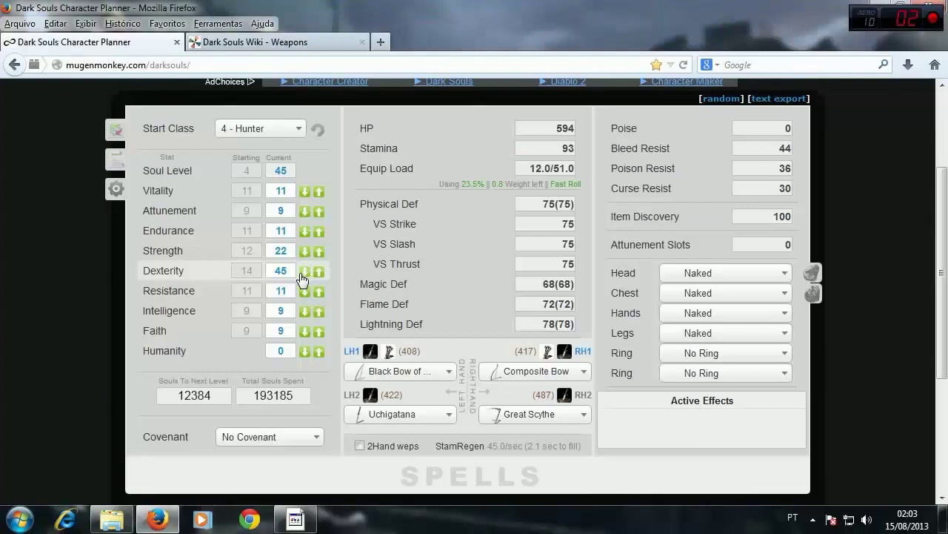
{"action": "left_click", "coordinate": [304, 274]}
{"action": "left_click", "coordinate": [304, 273]}
{"action": "left_click", "coordinate": [304, 273]}
{"action": "left_click", "coordinate": [304, 273]}
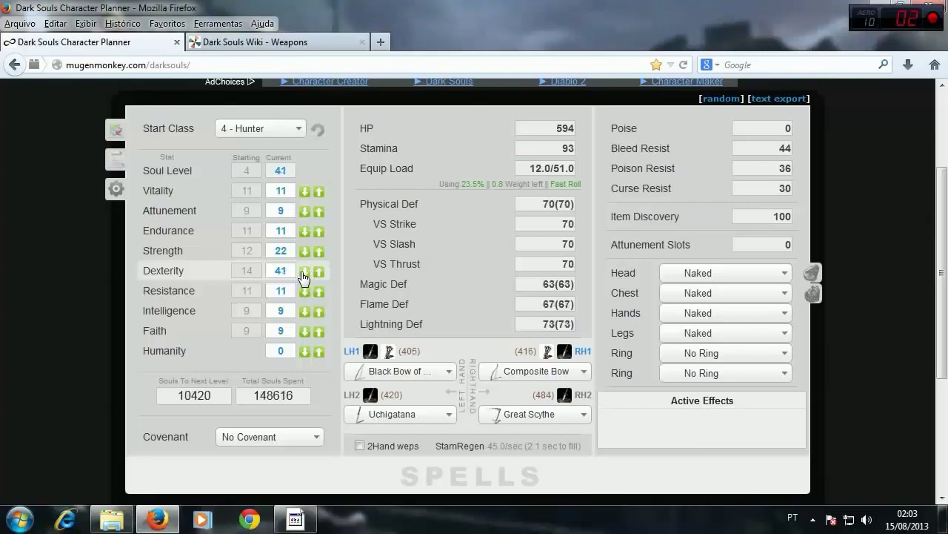
{"action": "left_click", "coordinate": [303, 273]}
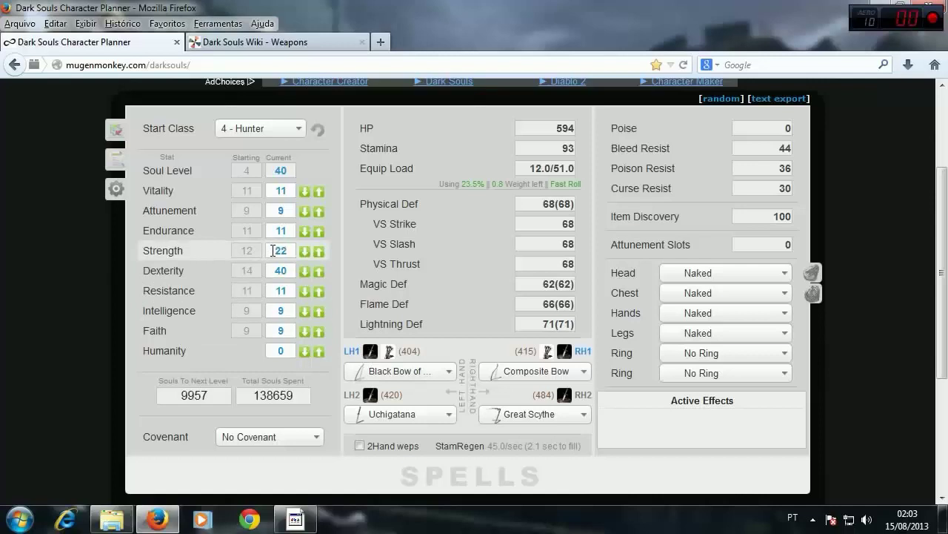
- Equip the Obsidian Greatsword (rated 480) in the second left-hand slot, found by searching 'gr'
{"action": "left_click", "coordinate": [451, 416]}
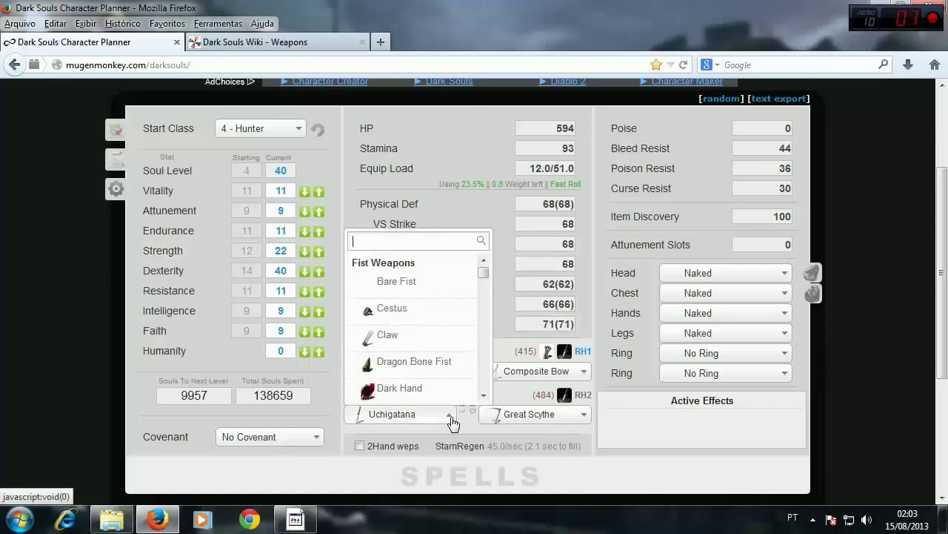
{"action": "type", "text": "gr"}
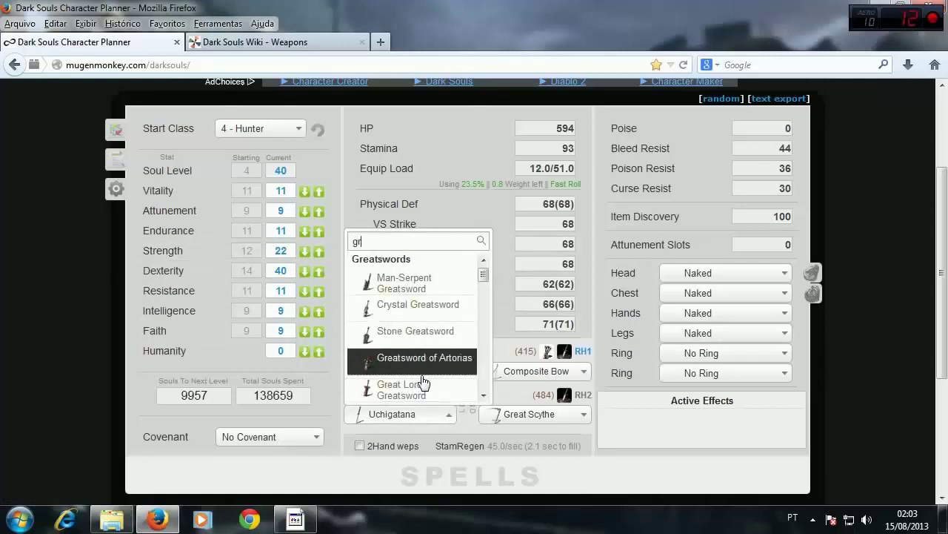
{"action": "scroll", "coordinate": [415, 380], "scroll_direction": "down", "scroll_amount": 5}
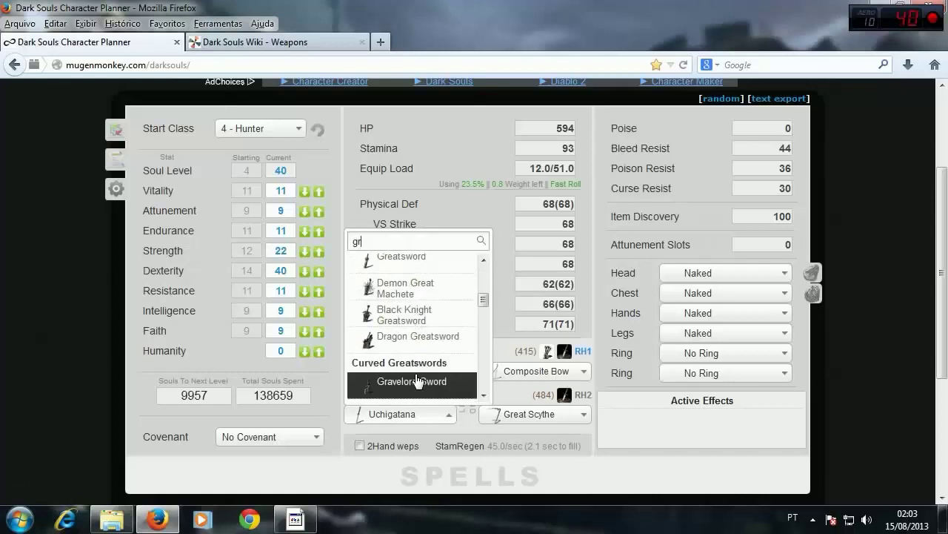
{"action": "scroll", "coordinate": [414, 374], "scroll_direction": "down", "scroll_amount": 3}
{"action": "scroll", "coordinate": [412, 369], "scroll_direction": "up", "scroll_amount": 2}
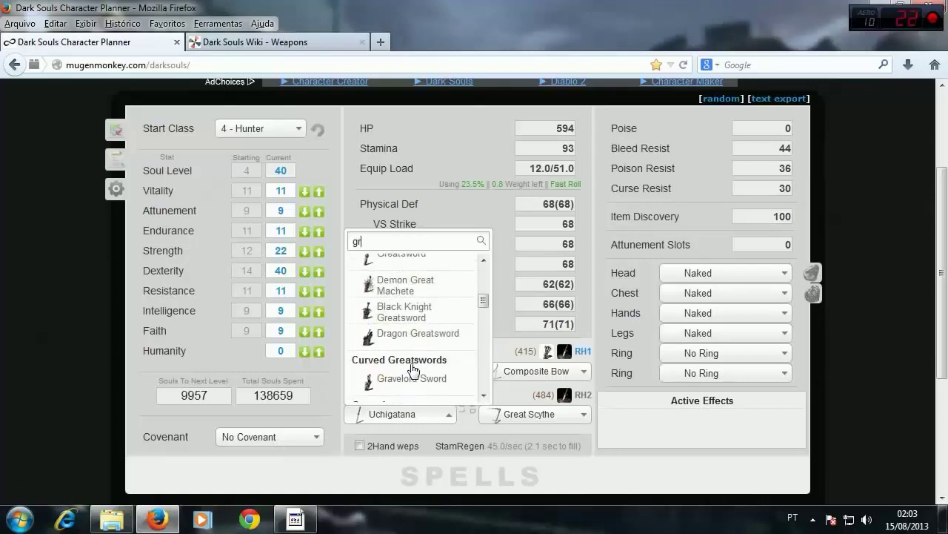
{"action": "scroll", "coordinate": [413, 369], "scroll_direction": "down", "scroll_amount": 1}
{"action": "scroll", "coordinate": [413, 369], "scroll_direction": "down", "scroll_amount": 3}
{"action": "scroll", "coordinate": [413, 369], "scroll_direction": "down", "scroll_amount": 2}
{"action": "scroll", "coordinate": [413, 369], "scroll_direction": "down", "scroll_amount": 2}
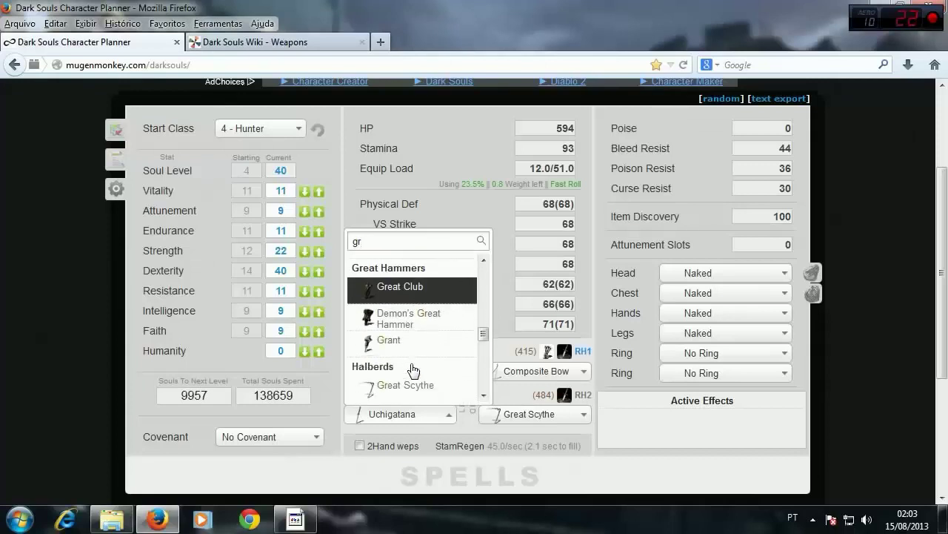
{"action": "scroll", "coordinate": [412, 369], "scroll_direction": "down", "scroll_amount": 2}
{"action": "scroll", "coordinate": [413, 369], "scroll_direction": "up", "scroll_amount": 2}
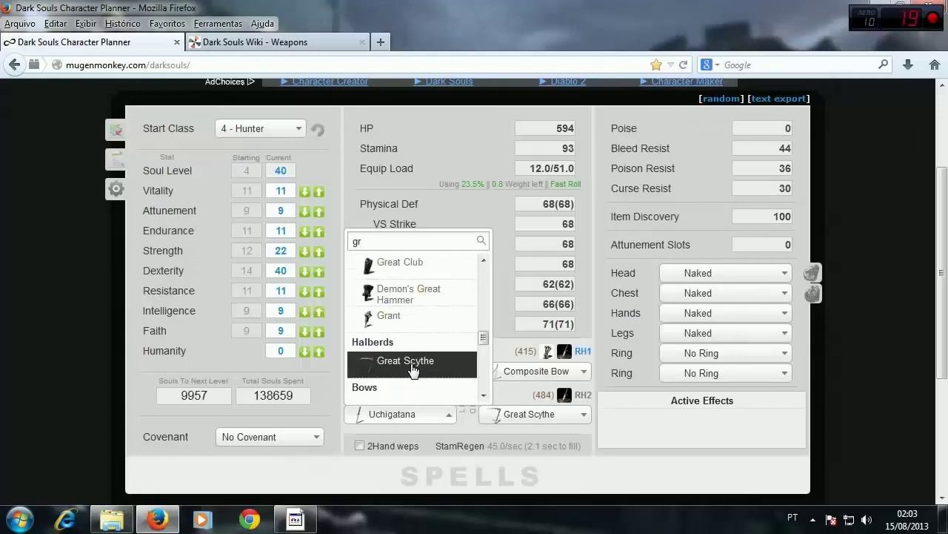
{"action": "scroll", "coordinate": [413, 369], "scroll_direction": "up", "scroll_amount": 4}
{"action": "scroll", "coordinate": [413, 369], "scroll_direction": "up", "scroll_amount": 1}
{"action": "scroll", "coordinate": [412, 369], "scroll_direction": "up", "scroll_amount": 2}
{"action": "scroll", "coordinate": [413, 369], "scroll_direction": "up", "scroll_amount": 1}
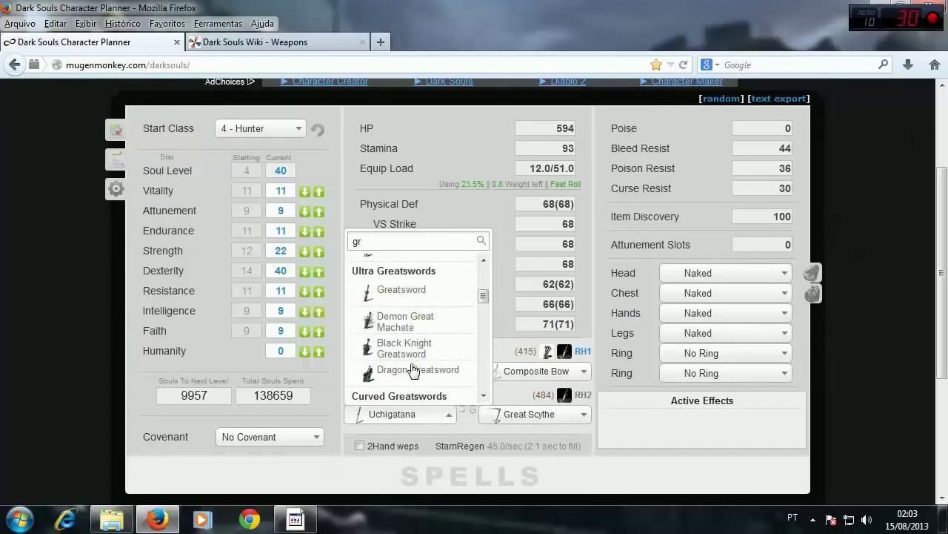
{"action": "scroll", "coordinate": [415, 354], "scroll_direction": "up", "scroll_amount": 2}
{"action": "scroll", "coordinate": [415, 354], "scroll_direction": "up", "scroll_amount": 2}
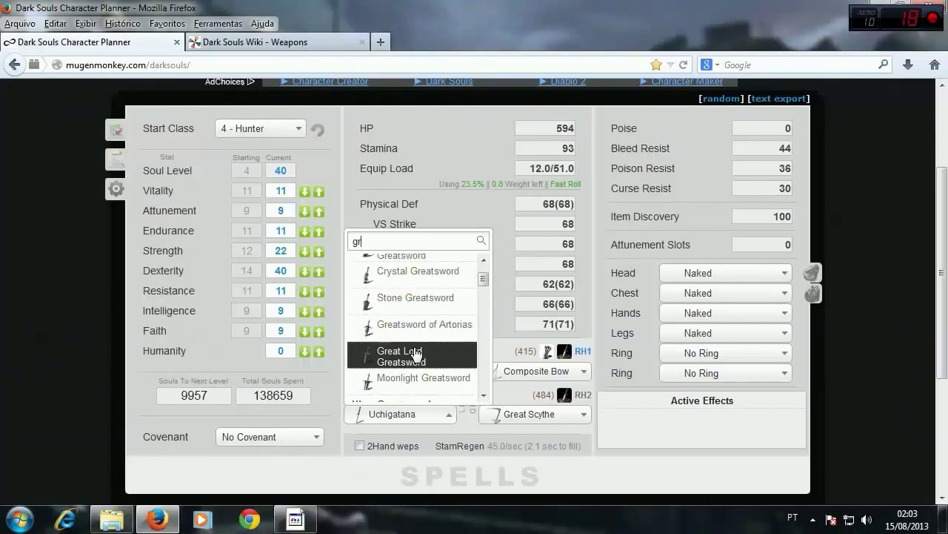
{"action": "scroll", "coordinate": [415, 356], "scroll_direction": "up", "scroll_amount": 1}
{"action": "scroll", "coordinate": [415, 355], "scroll_direction": "down", "scroll_amount": 2}
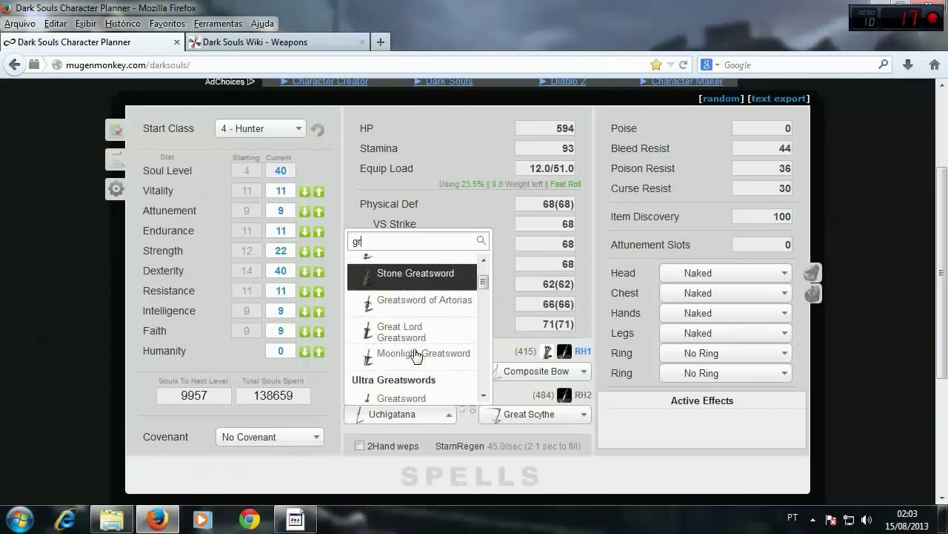
{"action": "scroll", "coordinate": [417, 356], "scroll_direction": "down", "scroll_amount": 3}
{"action": "scroll", "coordinate": [416, 354], "scroll_direction": "down", "scroll_amount": 1}
{"action": "scroll", "coordinate": [414, 352], "scroll_direction": "down", "scroll_amount": 1}
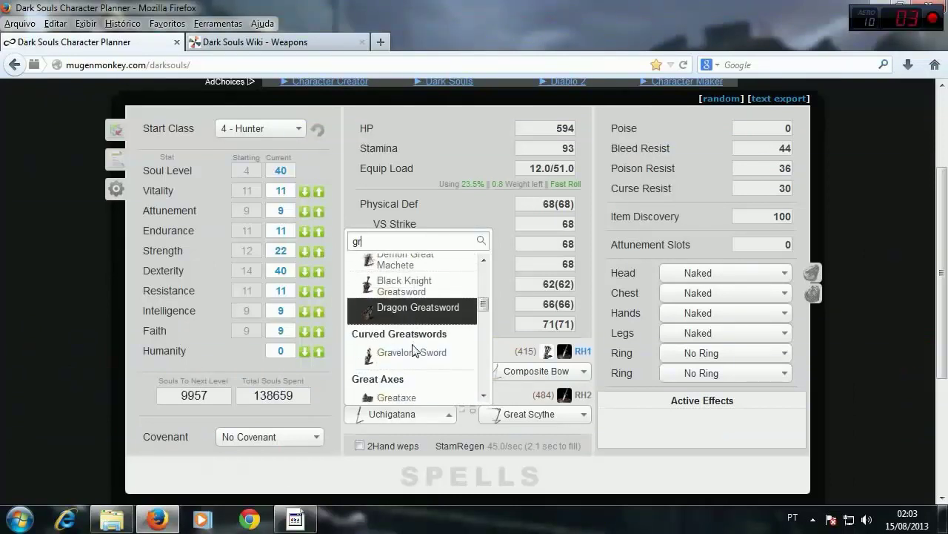
{"action": "scroll", "coordinate": [414, 352], "scroll_direction": "down", "scroll_amount": 1}
{"action": "scroll", "coordinate": [414, 353], "scroll_direction": "down", "scroll_amount": 1}
{"action": "scroll", "coordinate": [414, 354], "scroll_direction": "down", "scroll_amount": 1}
{"action": "scroll", "coordinate": [413, 355], "scroll_direction": "down", "scroll_amount": 1}
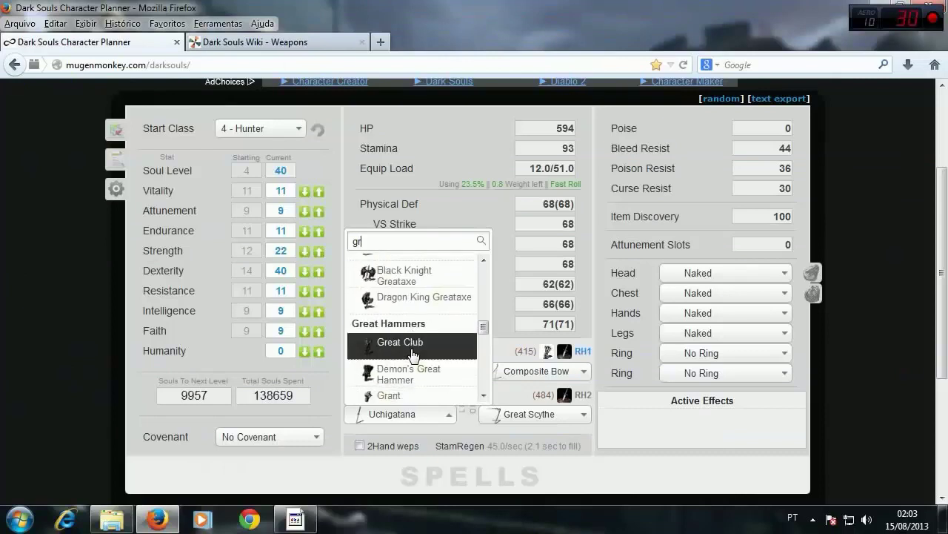
{"action": "scroll", "coordinate": [412, 355], "scroll_direction": "down", "scroll_amount": 1}
{"action": "scroll", "coordinate": [413, 355], "scroll_direction": "down", "scroll_amount": 1}
{"action": "scroll", "coordinate": [413, 354], "scroll_direction": "down", "scroll_amount": 1}
{"action": "scroll", "coordinate": [413, 355], "scroll_direction": "down", "scroll_amount": 2}
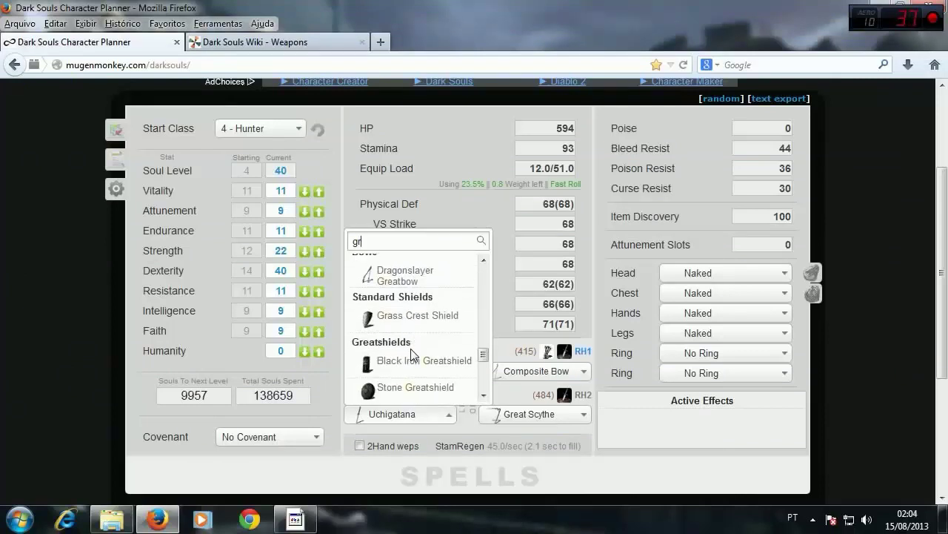
{"action": "scroll", "coordinate": [412, 352], "scroll_direction": "down", "scroll_amount": 2}
{"action": "scroll", "coordinate": [413, 354], "scroll_direction": "down", "scroll_amount": 2}
{"action": "scroll", "coordinate": [414, 355], "scroll_direction": "down", "scroll_amount": 1}
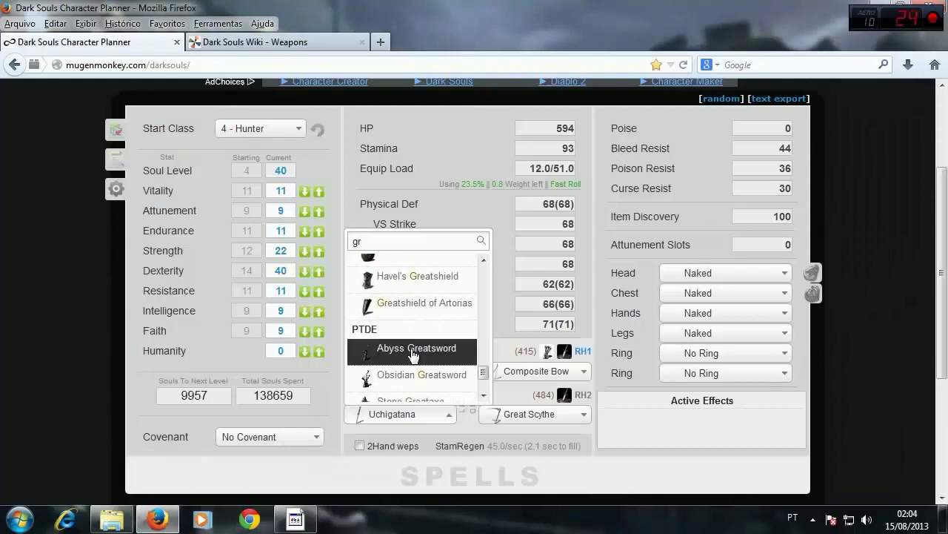
{"action": "left_click", "coordinate": [398, 384]}
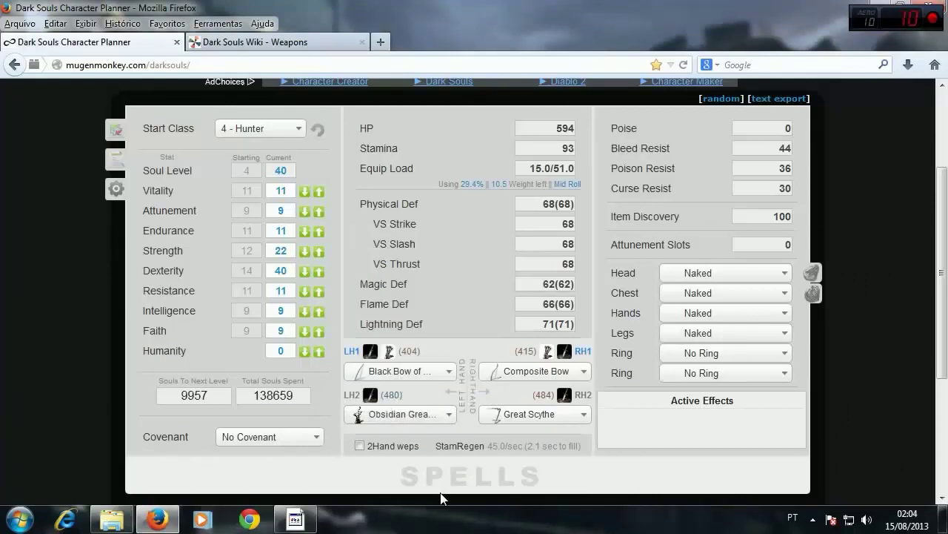
- Equip a Normal+15 Claymore in the second right-hand slot, found by searching 'cl'
{"action": "left_click", "coordinate": [584, 416]}
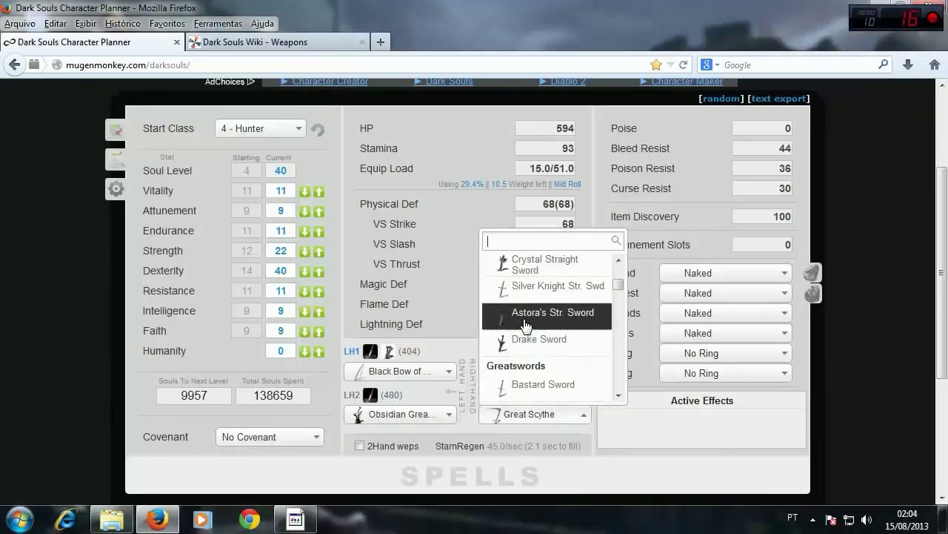
{"action": "type", "text": "cl"}
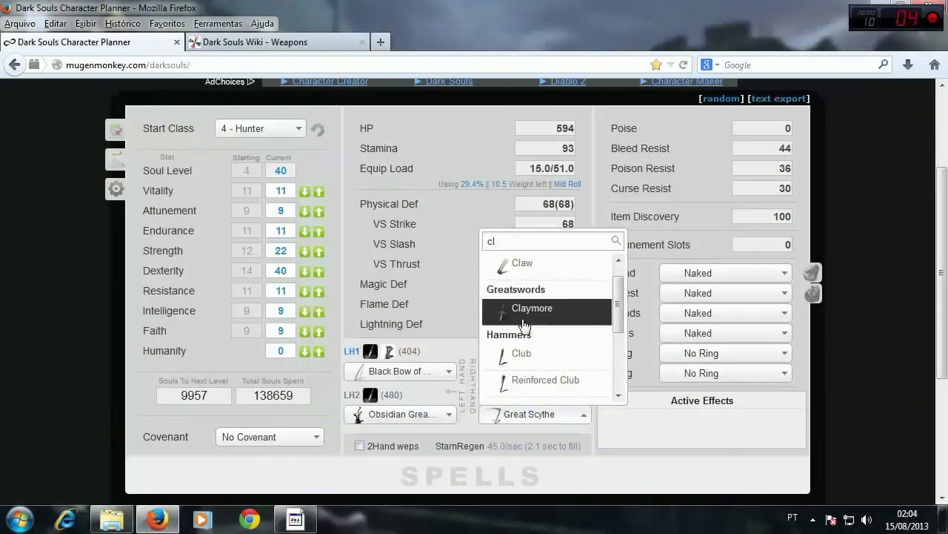
{"action": "left_click", "coordinate": [530, 314]}
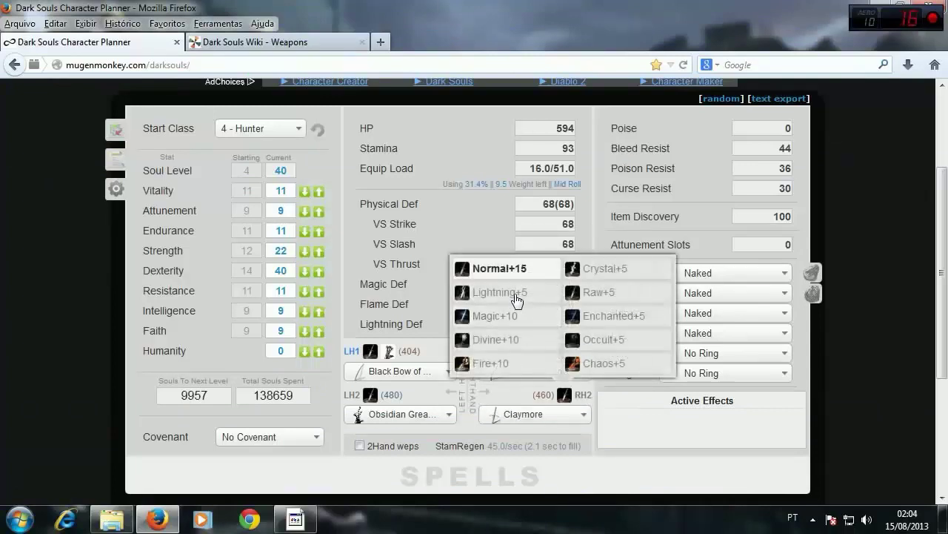
{"action": "left_click", "coordinate": [510, 271]}
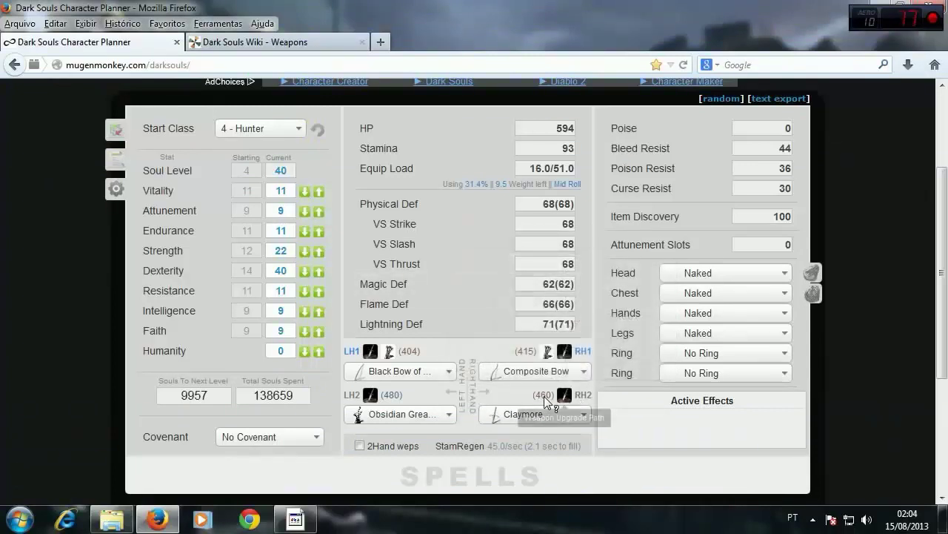
{"action": "mouse_move", "coordinate": [543, 397]}
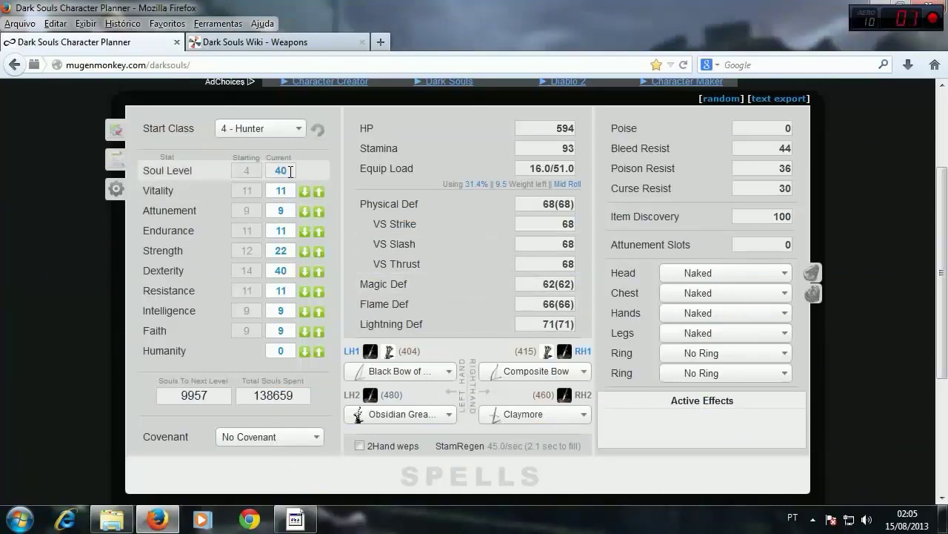
{"action": "scroll", "coordinate": [469, 345], "scroll_direction": "down", "scroll_amount": 3}
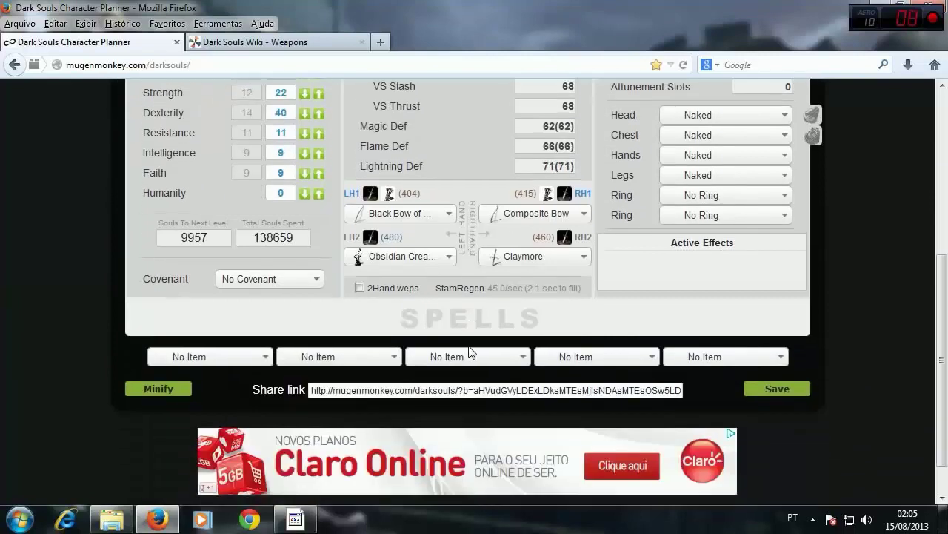
{"action": "scroll", "coordinate": [468, 345], "scroll_direction": "up", "scroll_amount": 3}
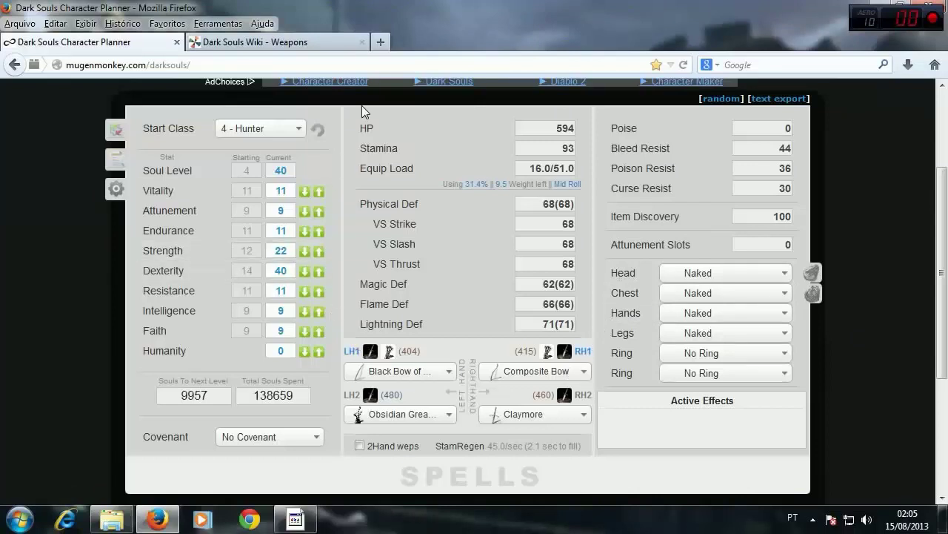
- Switch to the Dark Souls Wiki tab and scroll up to the page's sidebar
{"action": "left_click", "coordinate": [292, 41]}
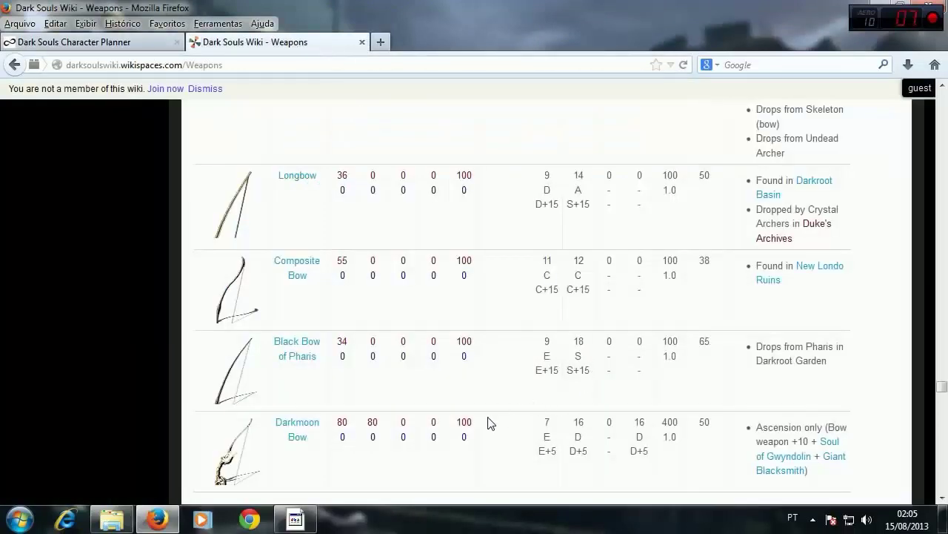
{"action": "scroll", "coordinate": [489, 378], "scroll_direction": "up", "scroll_amount": 2}
{"action": "scroll", "coordinate": [485, 376], "scroll_direction": "up", "scroll_amount": 3}
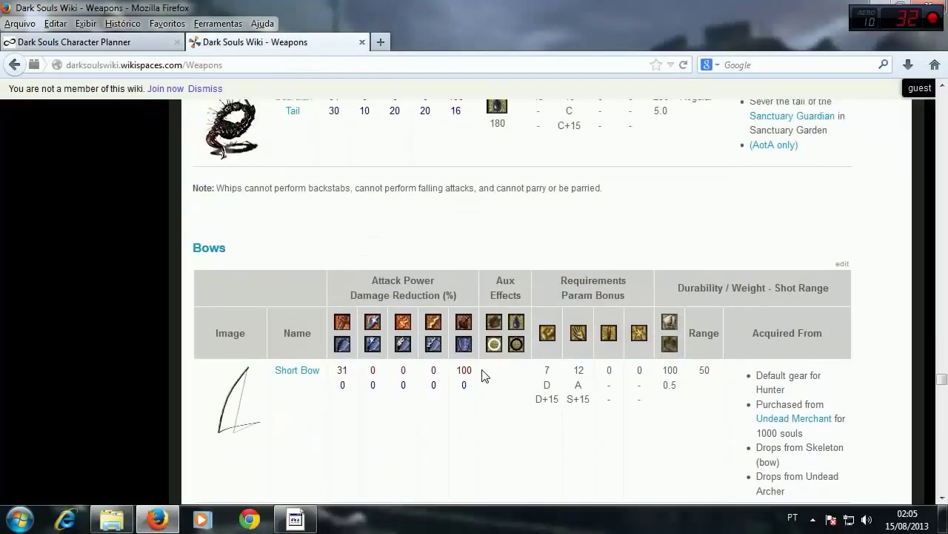
{"action": "scroll", "coordinate": [483, 376], "scroll_direction": "up", "scroll_amount": 2}
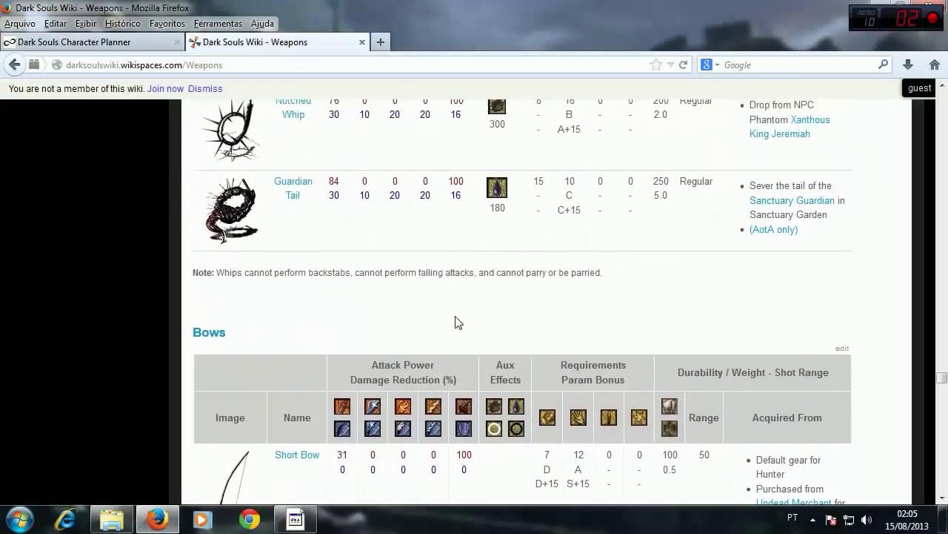
{"action": "scroll", "coordinate": [470, 338], "scroll_direction": "up", "scroll_amount": 3}
{"action": "scroll", "coordinate": [546, 349], "scroll_direction": "up", "scroll_amount": 10}
{"action": "scroll", "coordinate": [546, 349], "scroll_direction": "up", "scroll_amount": 5}
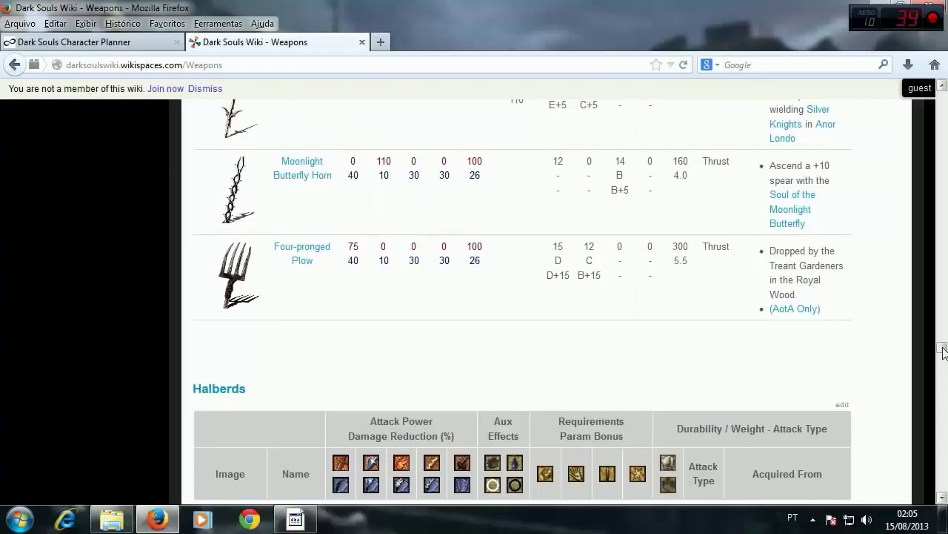
{"action": "left_click_drag", "start_coordinate": [942, 347], "coordinate": [941, 108]}
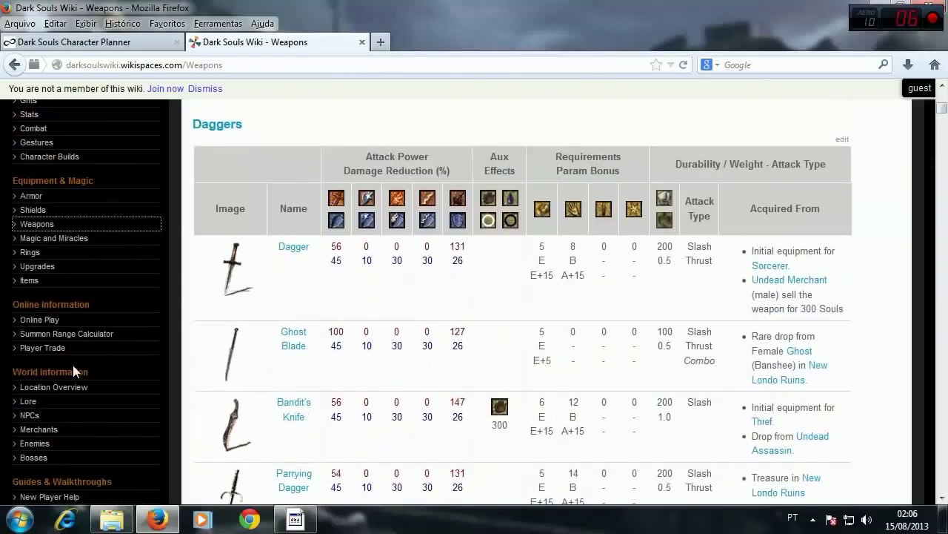
{"action": "scroll", "coordinate": [72, 365], "scroll_direction": "up", "scroll_amount": 2}
{"action": "scroll", "coordinate": [81, 363], "scroll_direction": "up", "scroll_amount": 4}
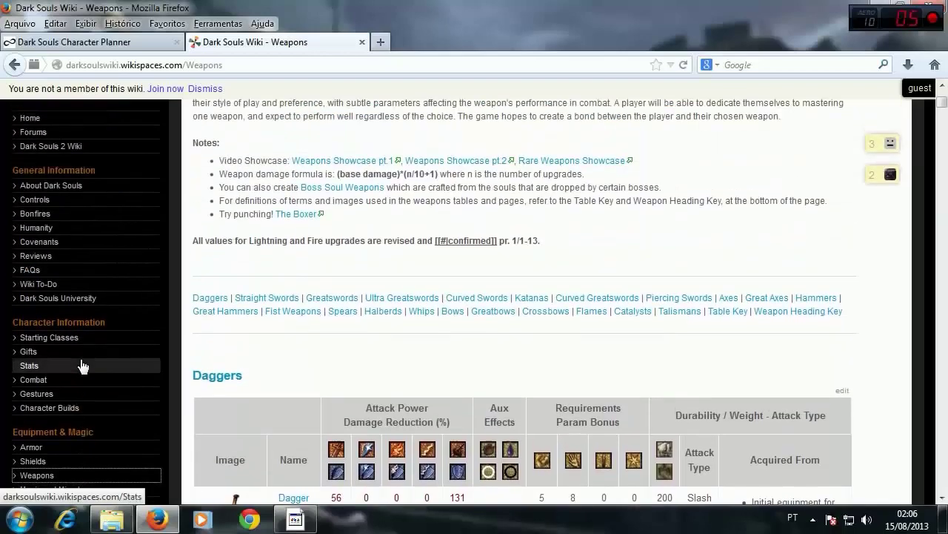
{"action": "scroll", "coordinate": [80, 361], "scroll_direction": "down", "scroll_amount": 4}
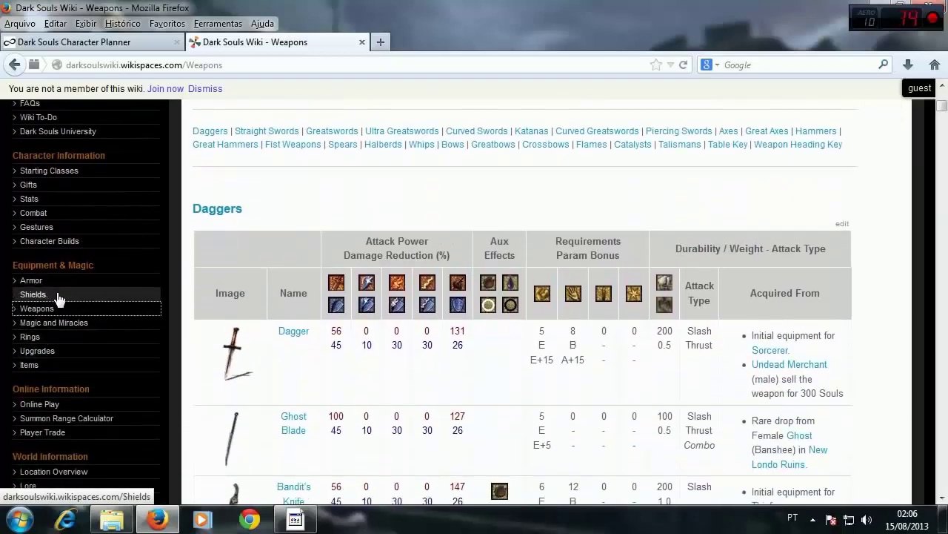
- Reload the Weapons page, check the Straight Swords table, then go back to the planner
{"action": "left_click", "coordinate": [42, 314]}
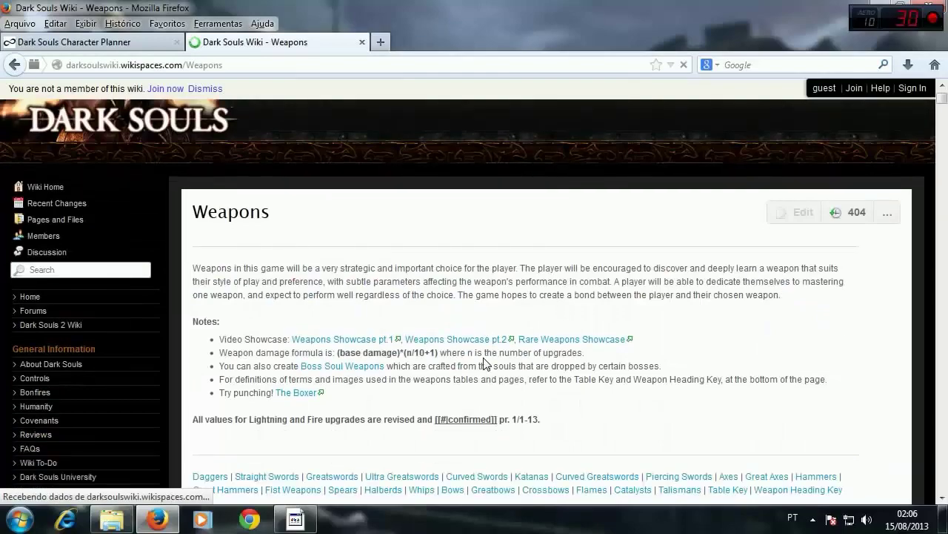
{"action": "scroll", "coordinate": [474, 349], "scroll_direction": "down", "scroll_amount": 8}
{"action": "scroll", "coordinate": [296, 303], "scroll_direction": "down", "scroll_amount": 4}
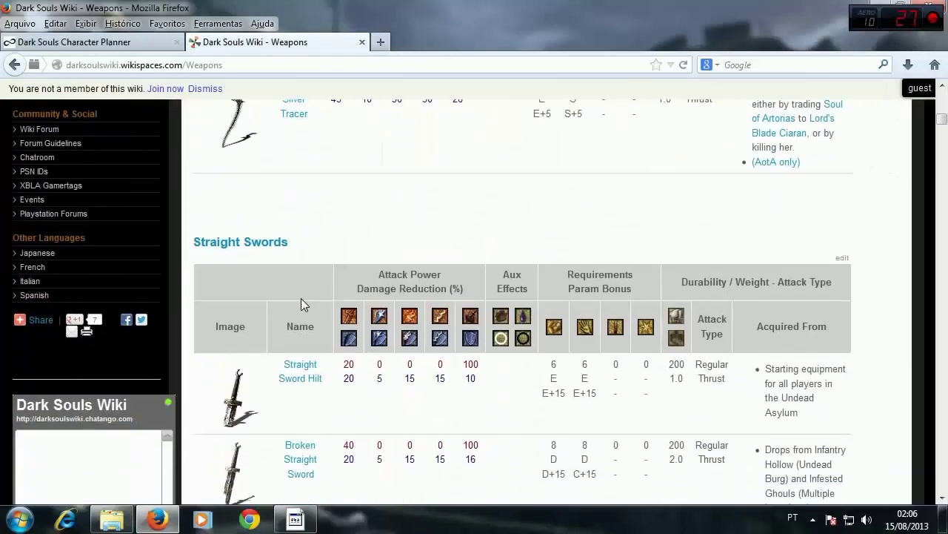
{"action": "scroll", "coordinate": [398, 321], "scroll_direction": "down", "scroll_amount": 4}
{"action": "scroll", "coordinate": [450, 341], "scroll_direction": "down", "scroll_amount": 4}
{"action": "scroll", "coordinate": [454, 346], "scroll_direction": "down", "scroll_amount": 4}
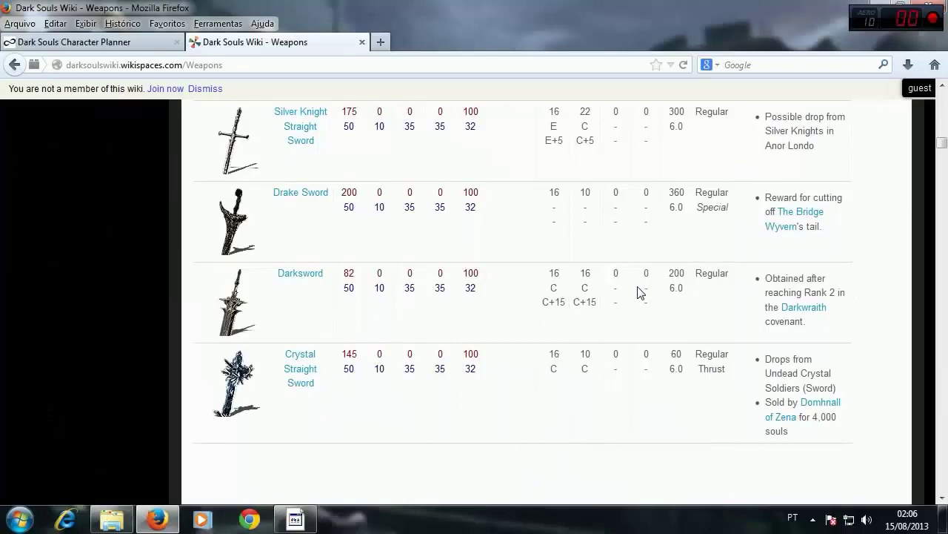
{"action": "scroll", "coordinate": [667, 290], "scroll_direction": "up", "scroll_amount": 2}
{"action": "scroll", "coordinate": [665, 291], "scroll_direction": "up", "scroll_amount": 4}
{"action": "scroll", "coordinate": [665, 291], "scroll_direction": "up", "scroll_amount": 3}
{"action": "scroll", "coordinate": [663, 293], "scroll_direction": "up", "scroll_amount": 5}
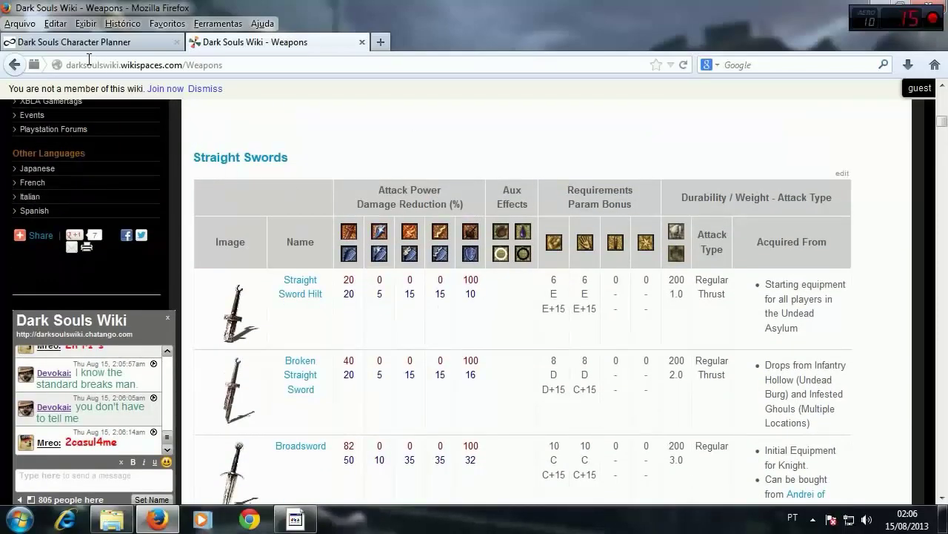
{"action": "left_click", "coordinate": [120, 35]}
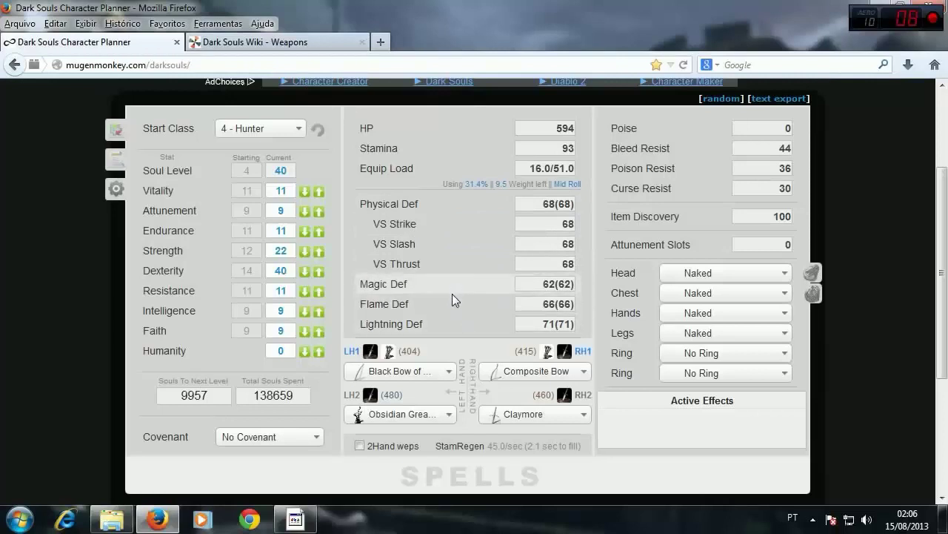
- Check the level 40 Hunter's stats (594 HP, 93 stamina), then return to the wiki Weapons page
{"action": "scroll", "coordinate": [606, 386], "scroll_direction": "down", "scroll_amount": 1}
{"action": "scroll", "coordinate": [606, 386], "scroll_direction": "down", "scroll_amount": 2}
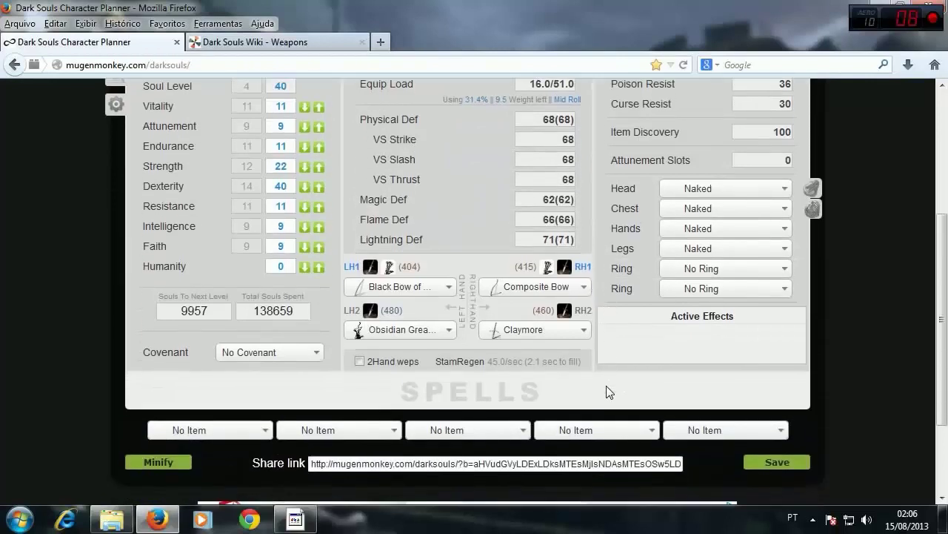
{"action": "scroll", "coordinate": [606, 386], "scroll_direction": "up", "scroll_amount": 3}
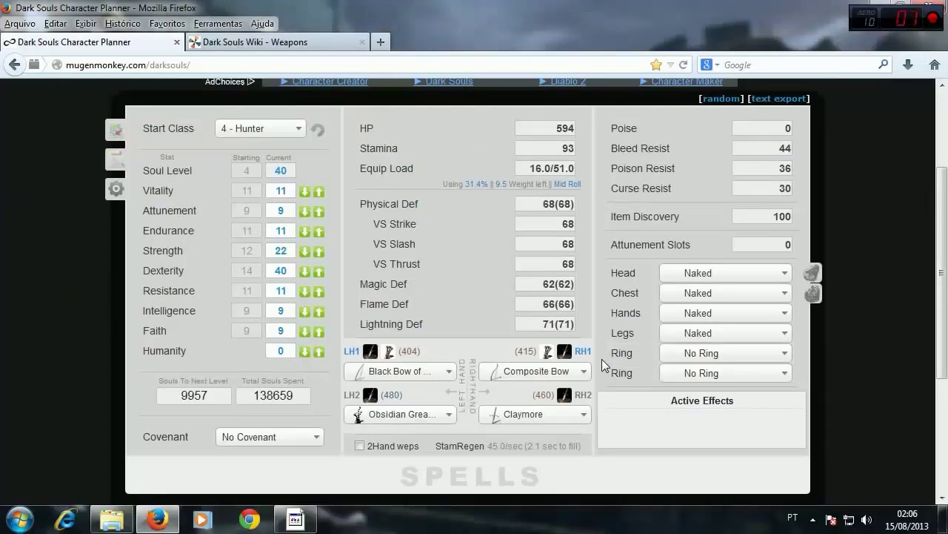
{"action": "left_click", "coordinate": [220, 46]}
- Look up the Claymore and Flamberge in the wiki's Greatswords table, then go back to the planner
{"action": "scroll", "coordinate": [461, 291], "scroll_direction": "down", "scroll_amount": 2}
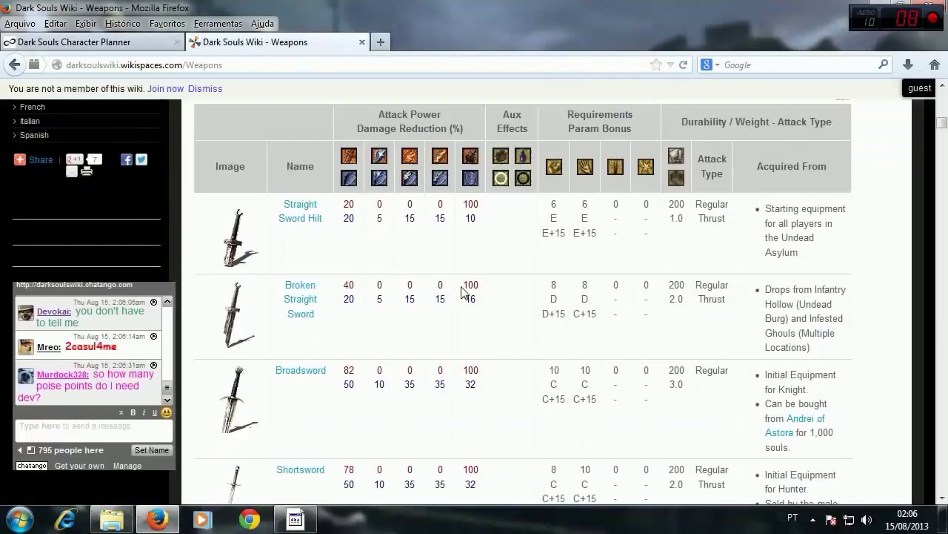
{"action": "scroll", "coordinate": [462, 291], "scroll_direction": "down", "scroll_amount": 5}
{"action": "scroll", "coordinate": [463, 297], "scroll_direction": "down", "scroll_amount": 5}
{"action": "scroll", "coordinate": [464, 300], "scroll_direction": "down", "scroll_amount": 5}
{"action": "scroll", "coordinate": [459, 307], "scroll_direction": "down", "scroll_amount": 5}
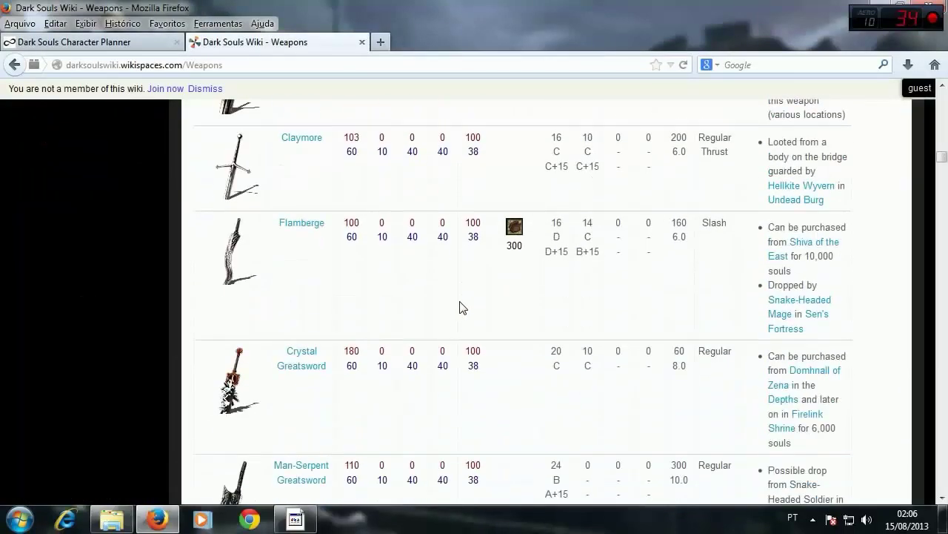
{"action": "scroll", "coordinate": [459, 308], "scroll_direction": "down", "scroll_amount": 5}
{"action": "scroll", "coordinate": [459, 307], "scroll_direction": "down", "scroll_amount": 5}
{"action": "scroll", "coordinate": [459, 307], "scroll_direction": "down", "scroll_amount": 5}
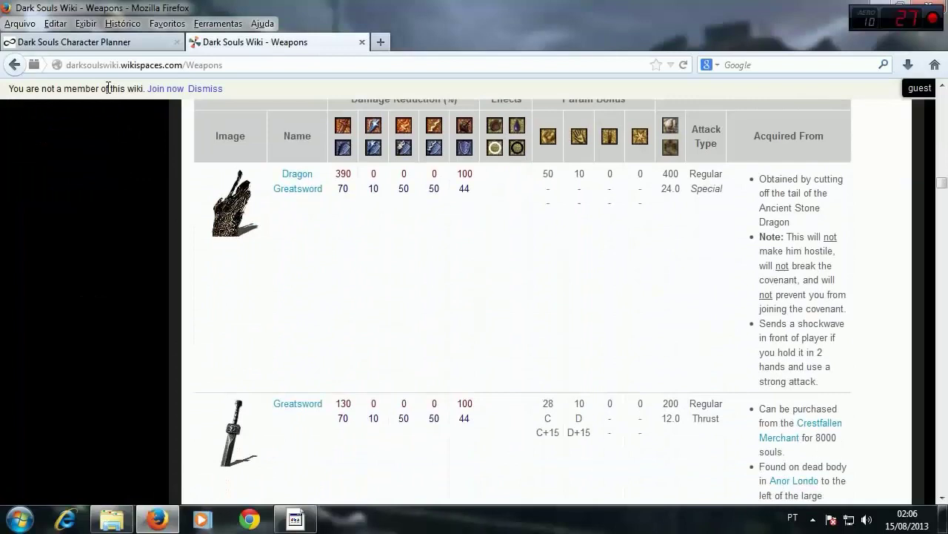
{"action": "left_click", "coordinate": [113, 46]}
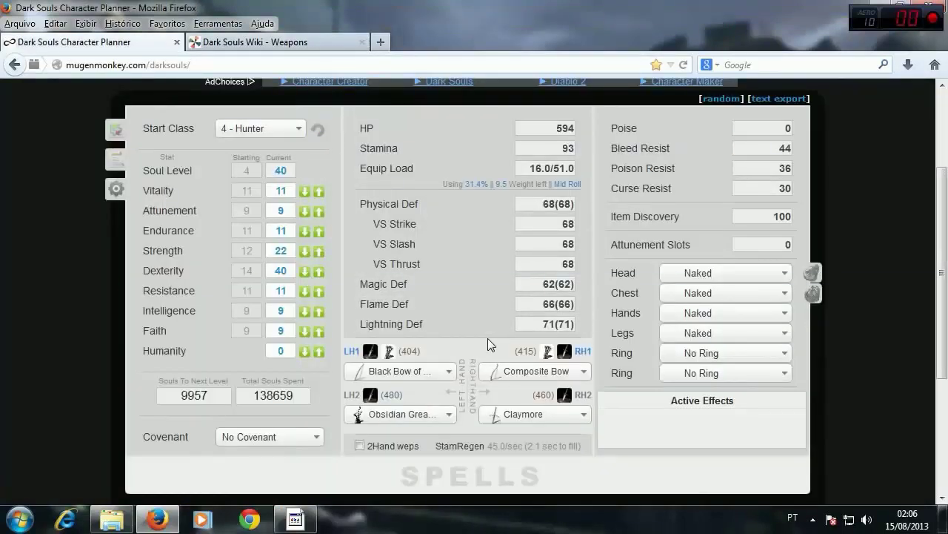
{"action": "scroll", "coordinate": [487, 338], "scroll_direction": "up", "scroll_amount": 2}
{"action": "scroll", "coordinate": [488, 338], "scroll_direction": "down", "scroll_amount": 2}
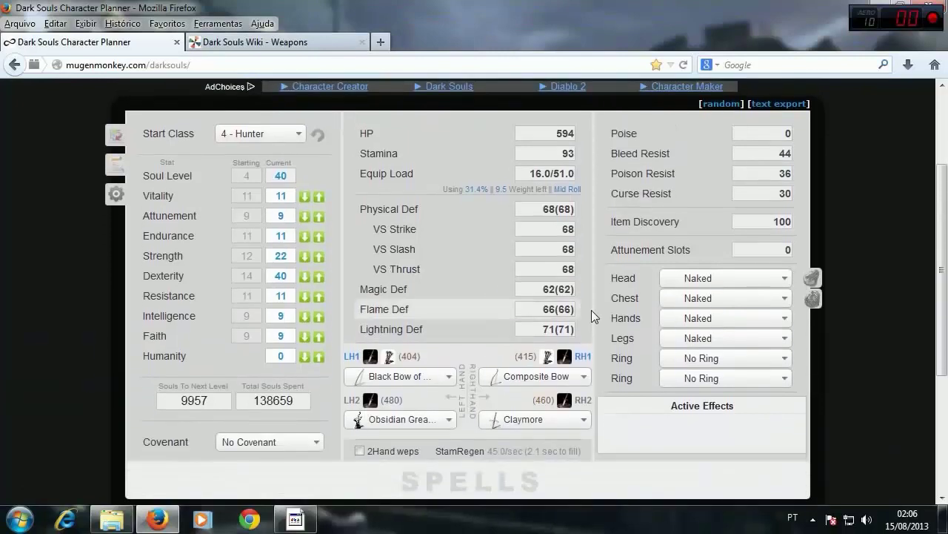
{"action": "scroll", "coordinate": [943, 285], "scroll_direction": "up", "scroll_amount": 1}
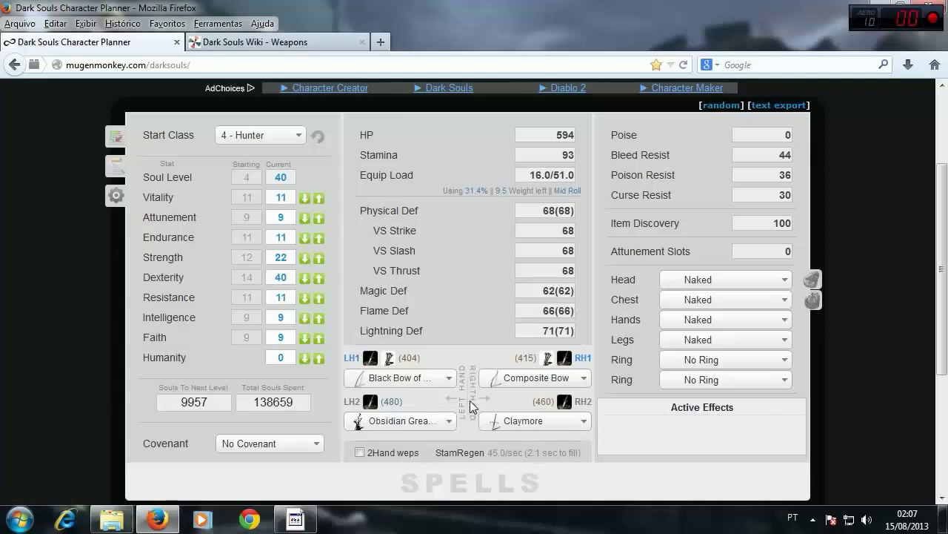
{"action": "scroll", "coordinate": [470, 404], "scroll_direction": "down", "scroll_amount": 3}
{"action": "scroll", "coordinate": [470, 404], "scroll_direction": "up", "scroll_amount": 5}
{"action": "scroll", "coordinate": [470, 404], "scroll_direction": "down", "scroll_amount": 2}
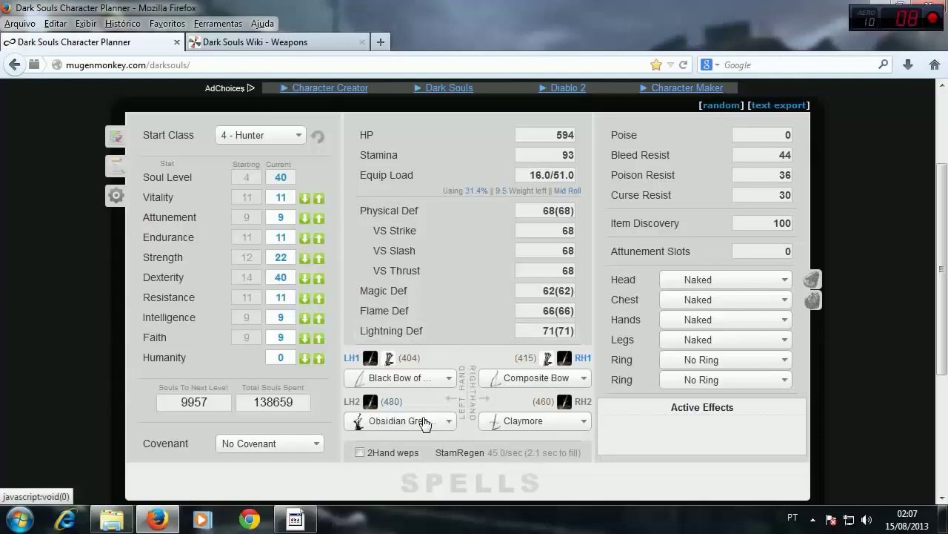
- Replace the Obsidian Greatsword in LH2 with a Normal +15 Longbow
{"action": "left_click", "coordinate": [448, 426]}
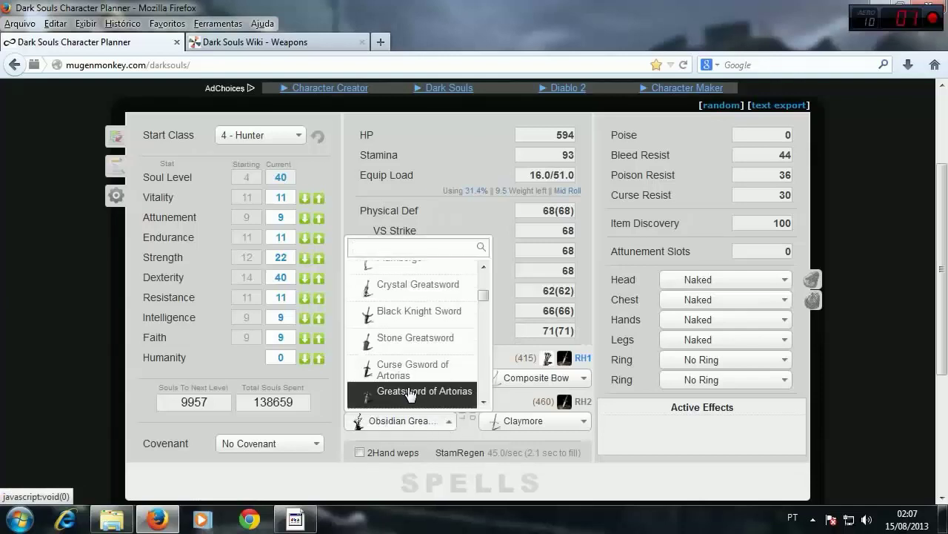
{"action": "type", "text": "lo"}
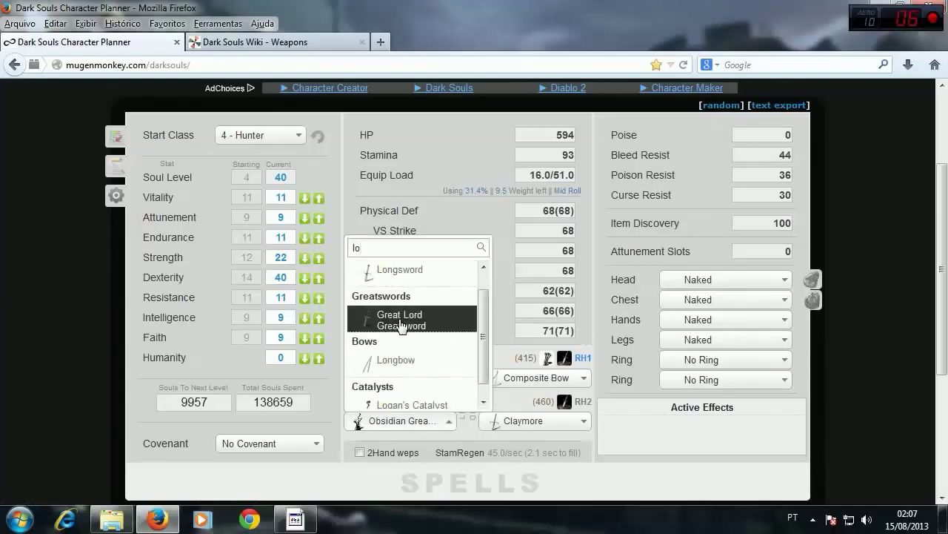
{"action": "left_click", "coordinate": [409, 361]}
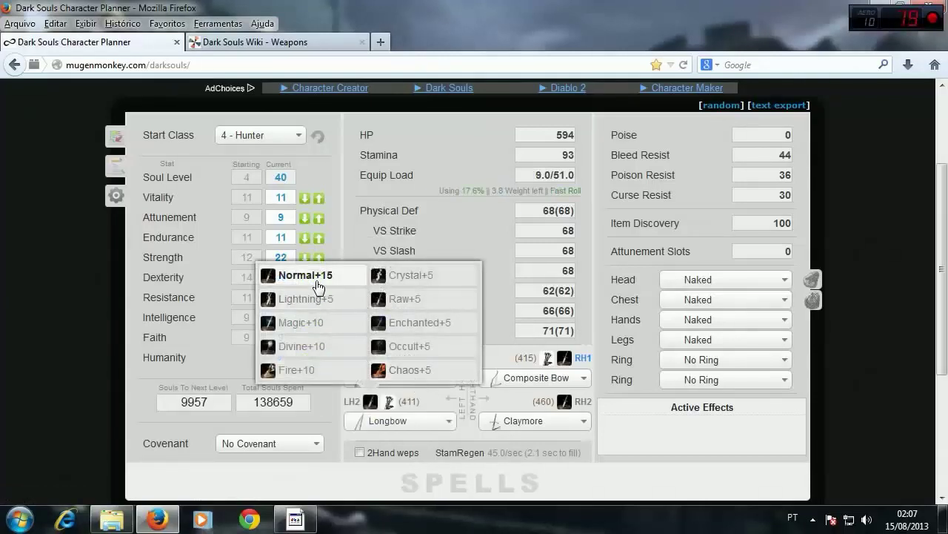
{"action": "left_click", "coordinate": [315, 276]}
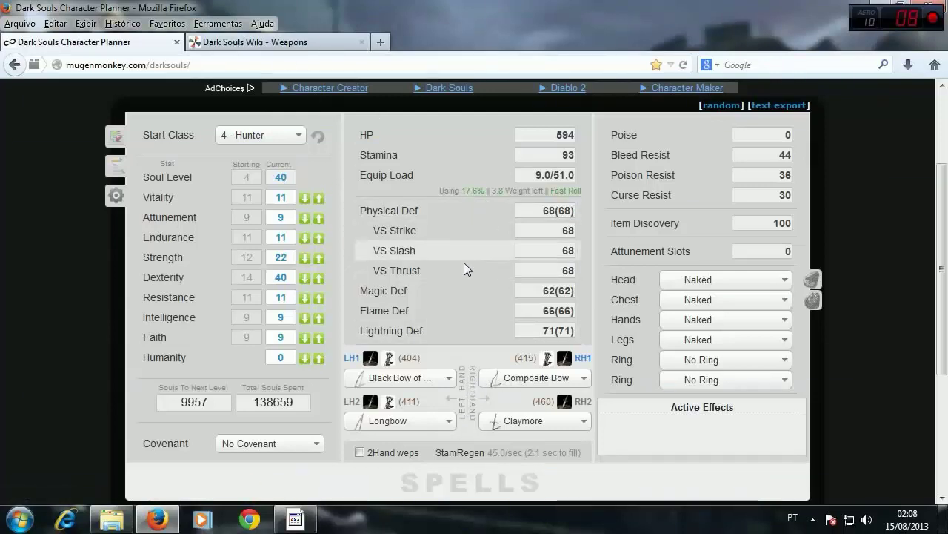
{"action": "left_click", "coordinate": [215, 41]}
{"action": "left_click", "coordinate": [136, 42]}
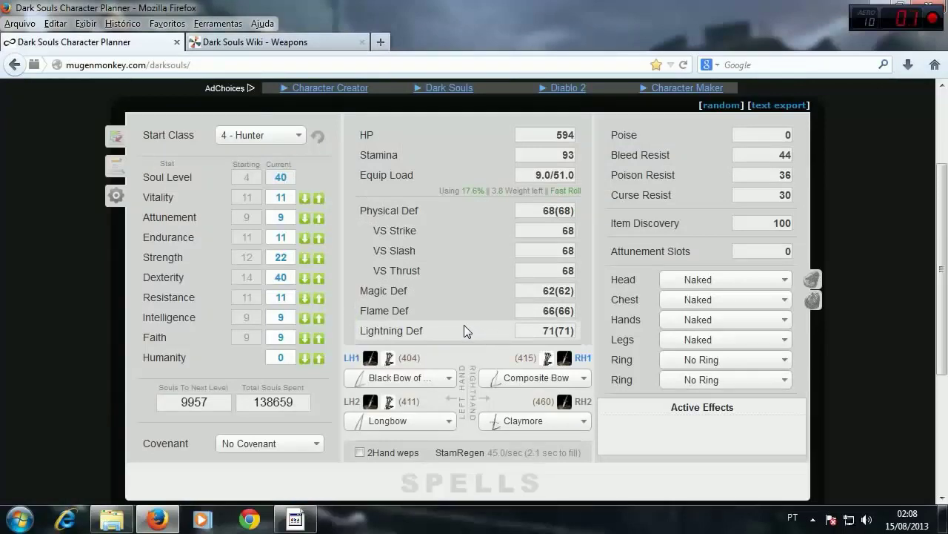
{"action": "scroll", "coordinate": [458, 326], "scroll_direction": "up", "scroll_amount": 2}
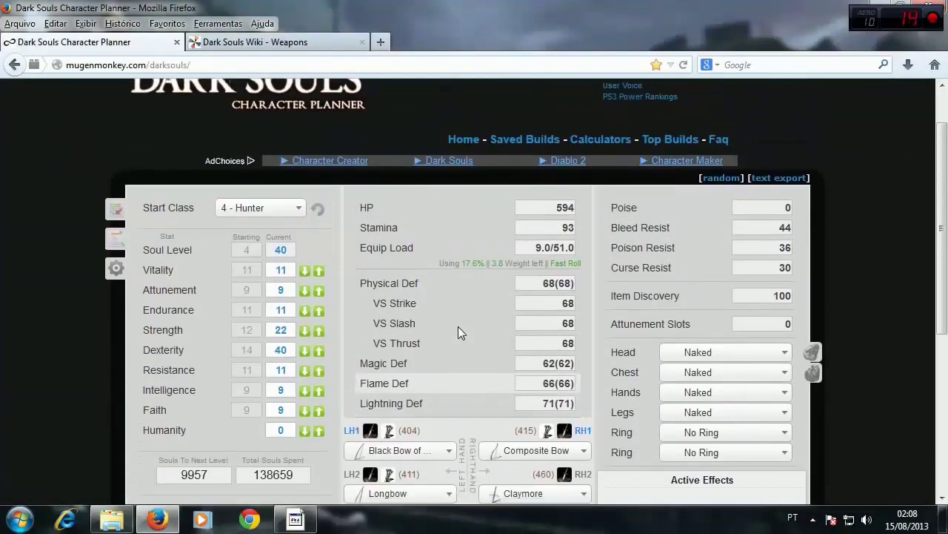
{"action": "scroll", "coordinate": [458, 326], "scroll_direction": "down", "scroll_amount": 2}
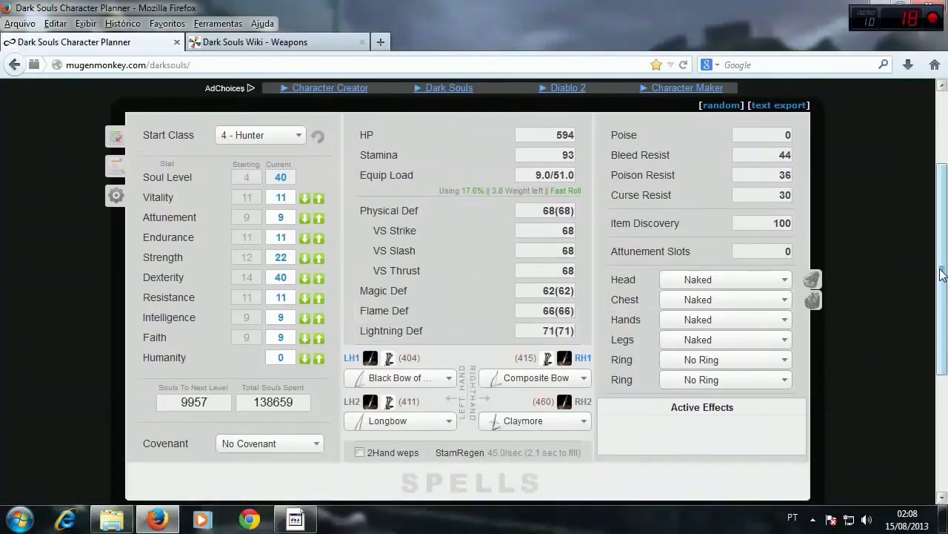
{"action": "left_click_drag", "start_coordinate": [942, 274], "coordinate": [943, 275]}
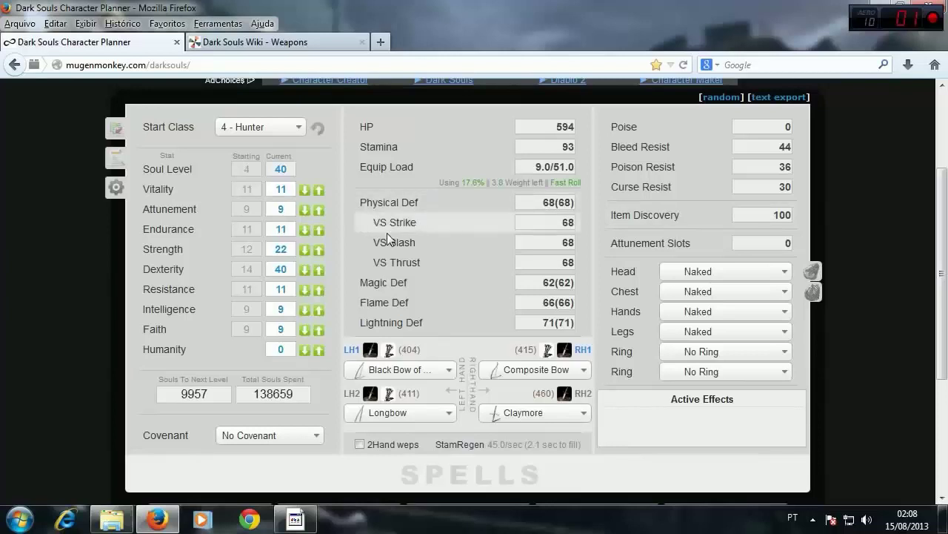